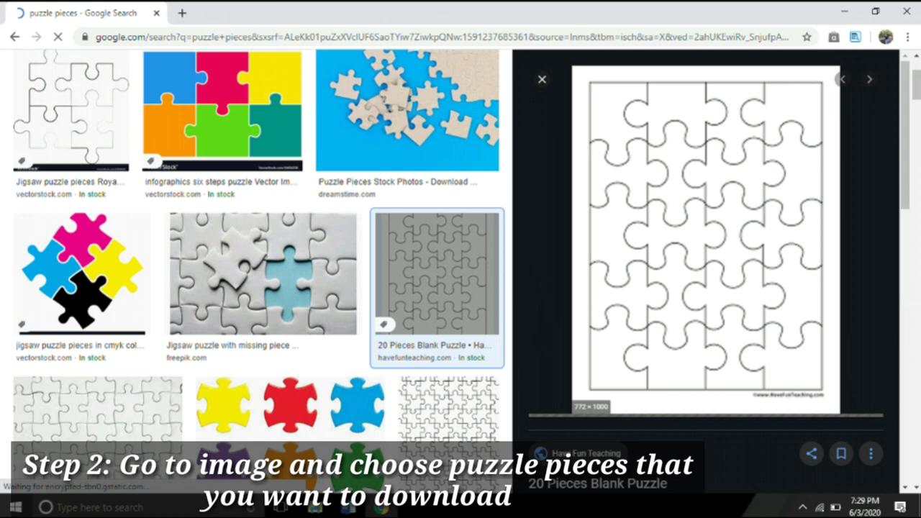
Step: Save the blank puzzle outline image from Google Images to Downloads as puzzle-2
right_click(718, 256)
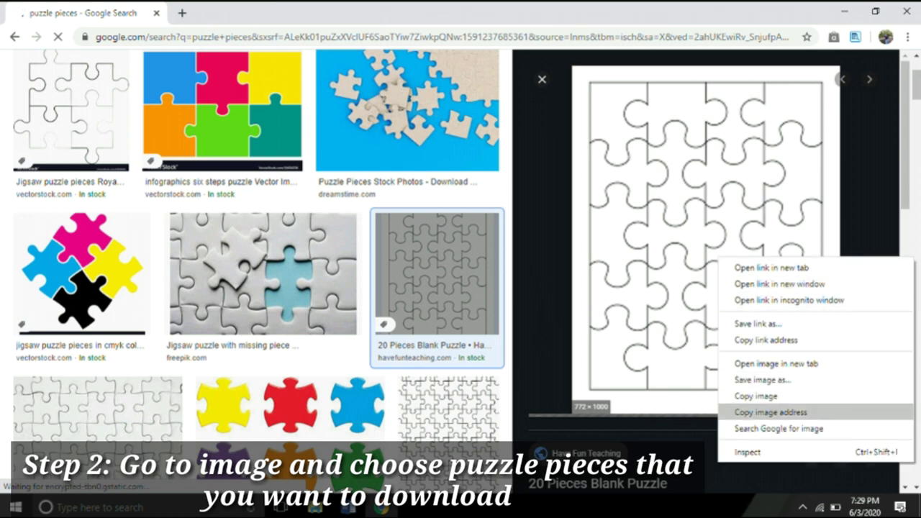
click(776, 363)
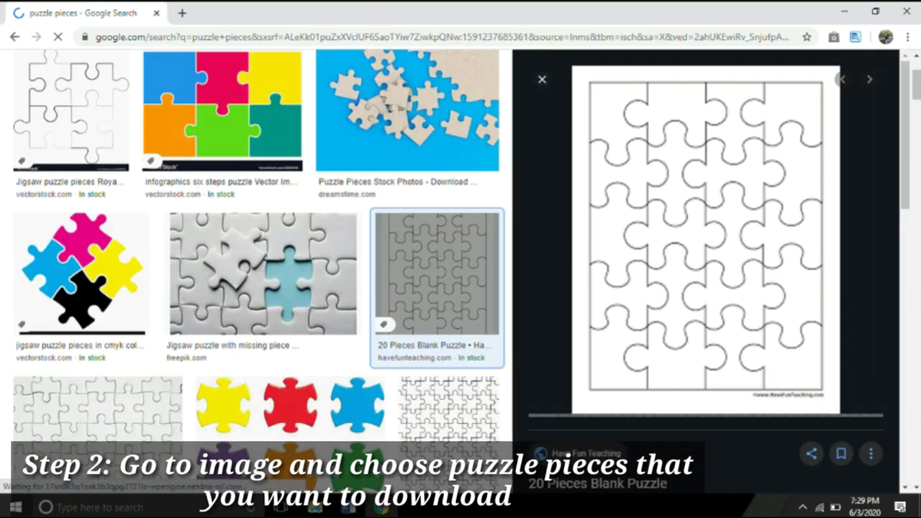
click(871, 453)
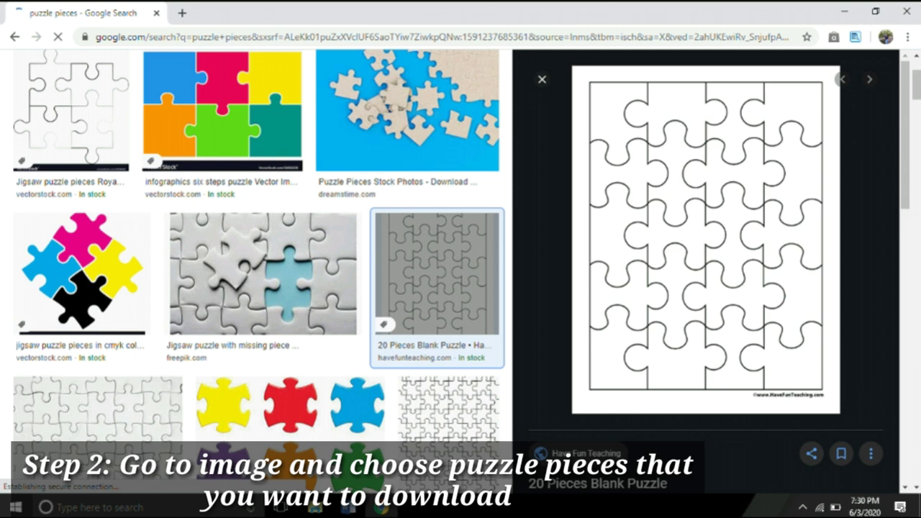
right_click(726, 212)
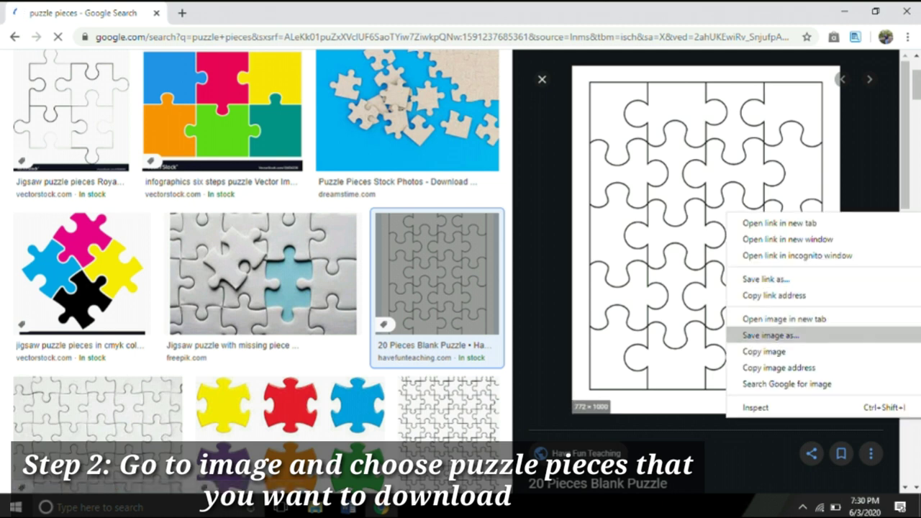
click(771, 335)
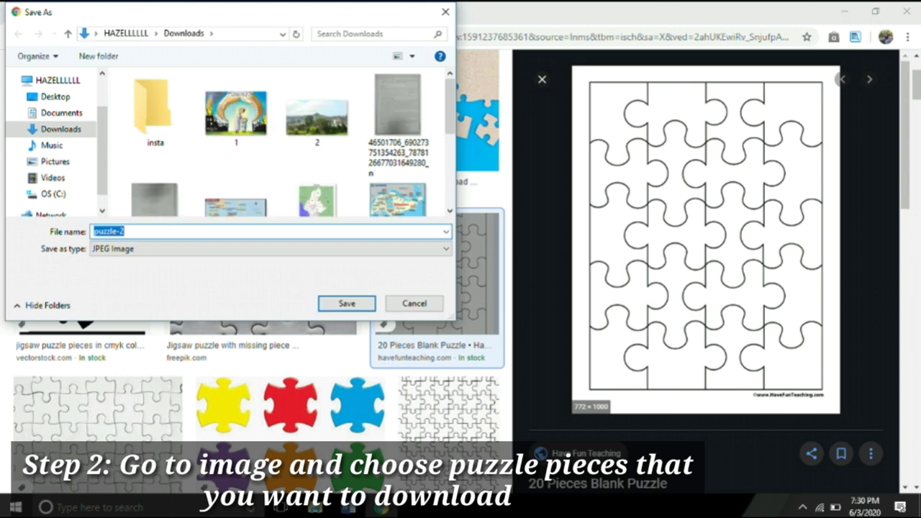
key(Return)
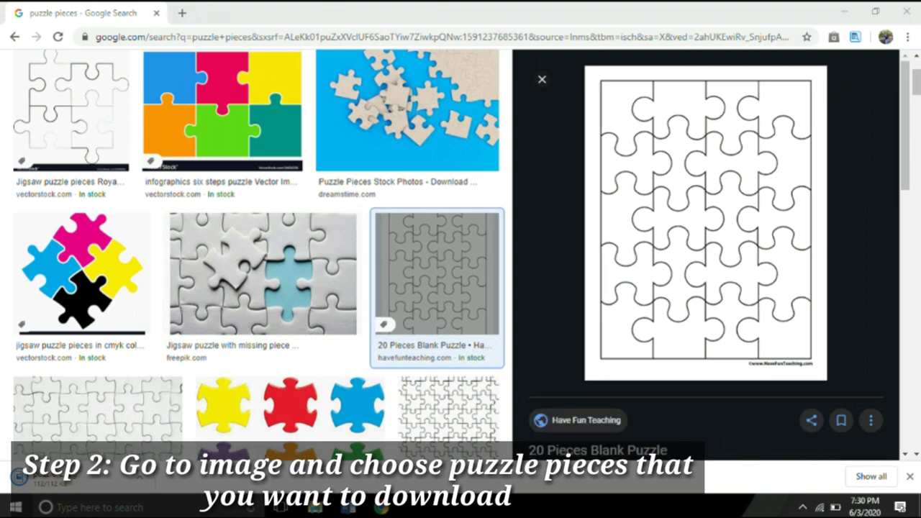
Step: Close the image preview and replace the puzzle pieces query with a search for cinderella
key(Escape)
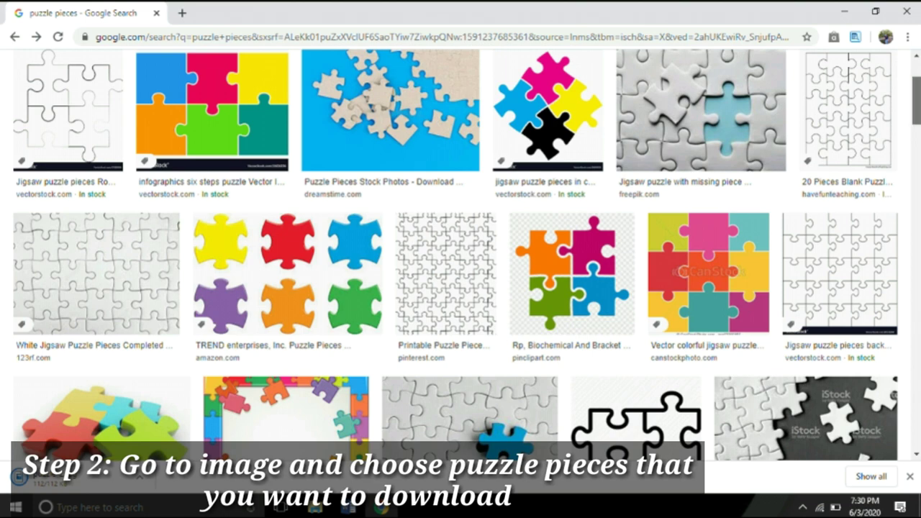
scroll(176, 90, up, 2)
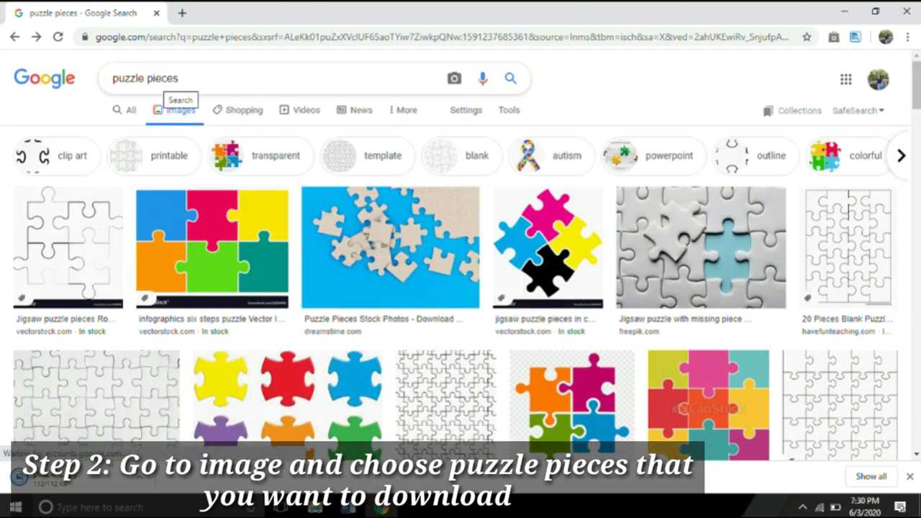
drag(178, 78, 112, 77)
key(BackSpace)
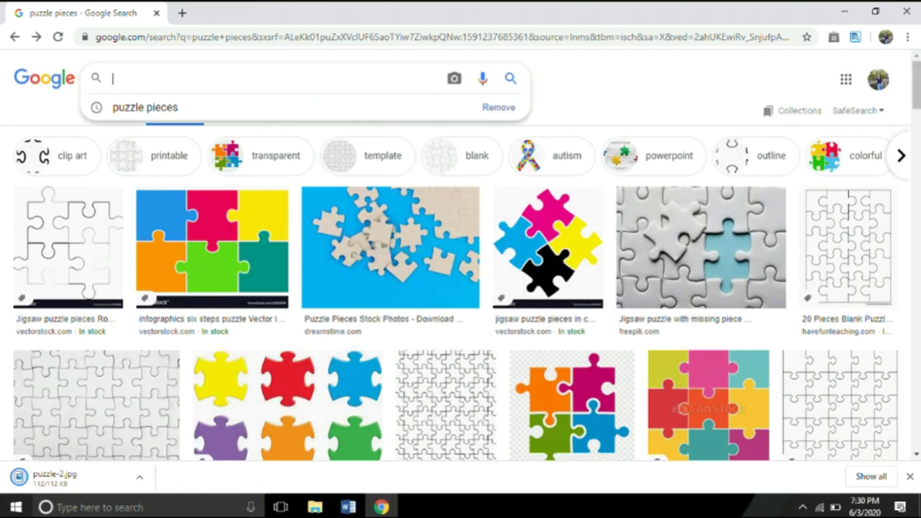
text(ru)
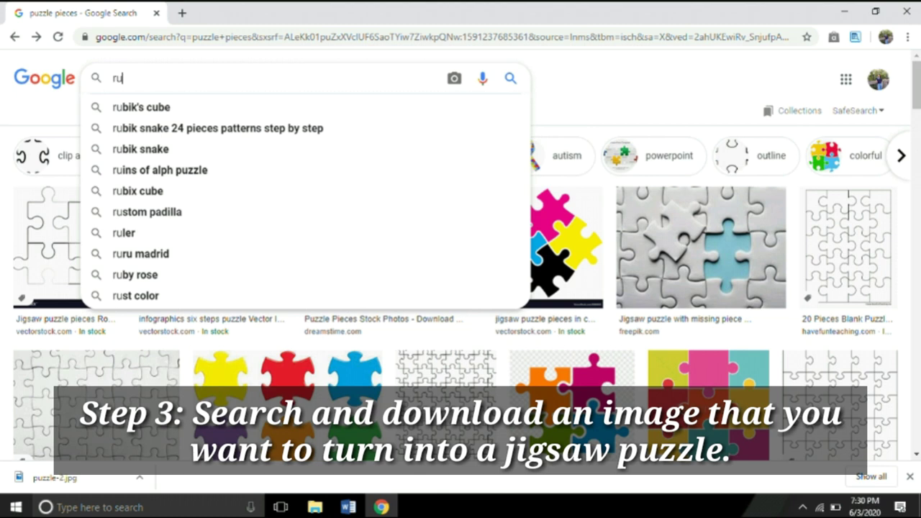
key(BackSpace)
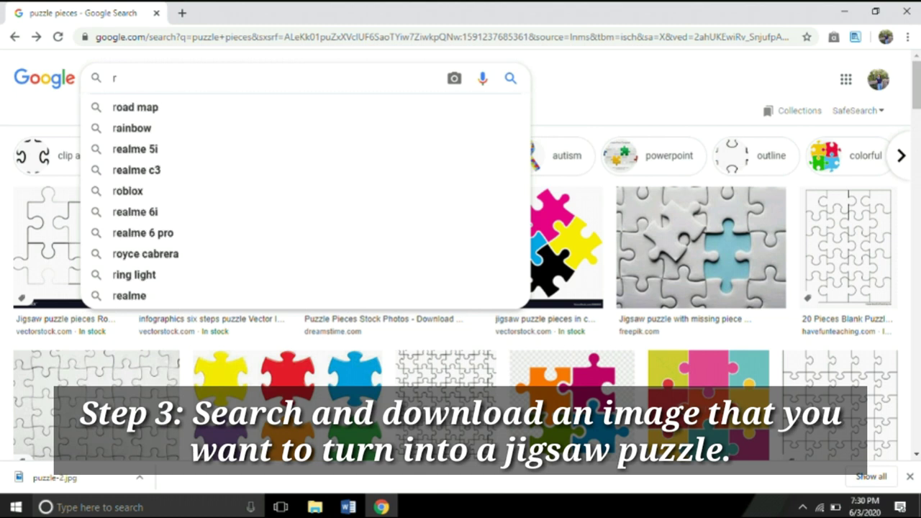
key(BackSpace)
text(cind)
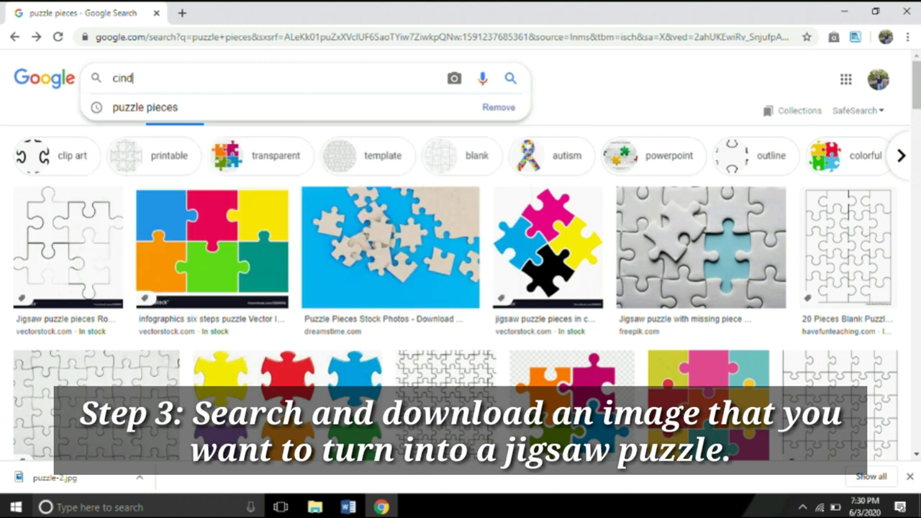
text(e)
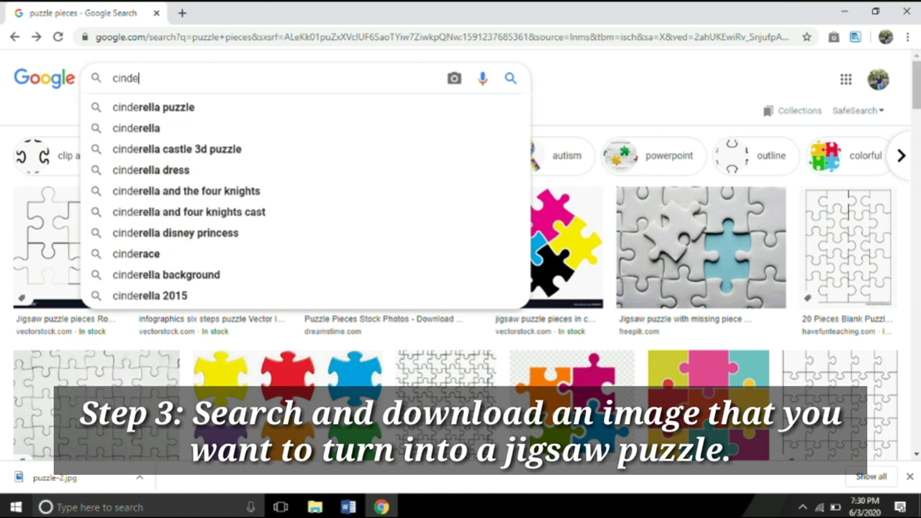
click(136, 127)
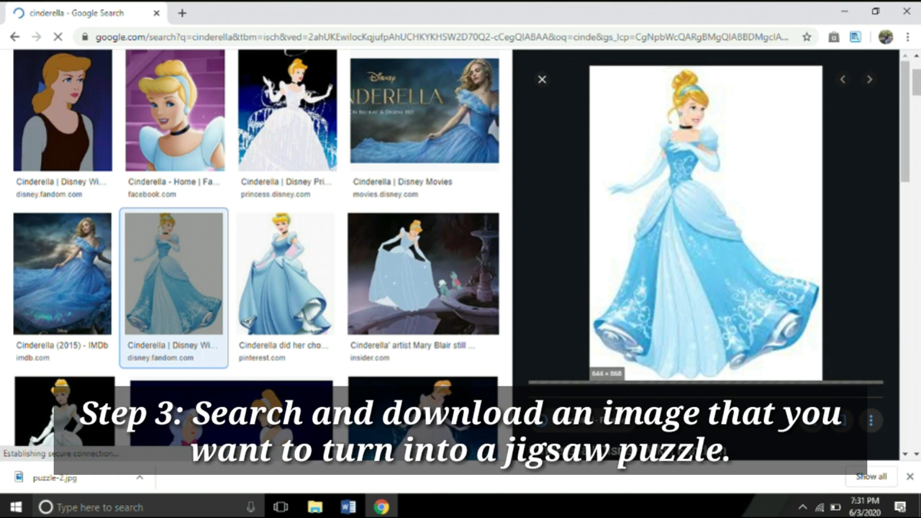
Step: Cancel saving the first Cinderella image and preview the 768 × 1024 pinterest.com Cinderella picture instead
right_click(698, 179)
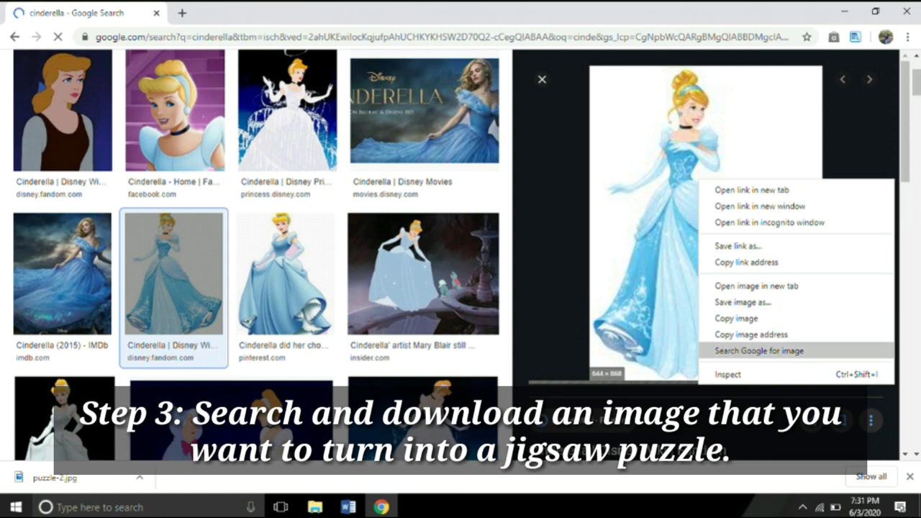
click(743, 302)
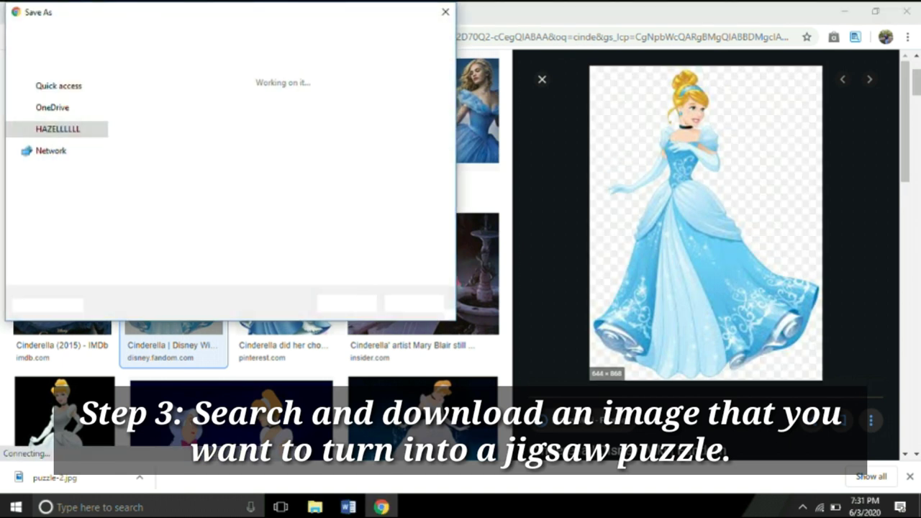
key(Escape)
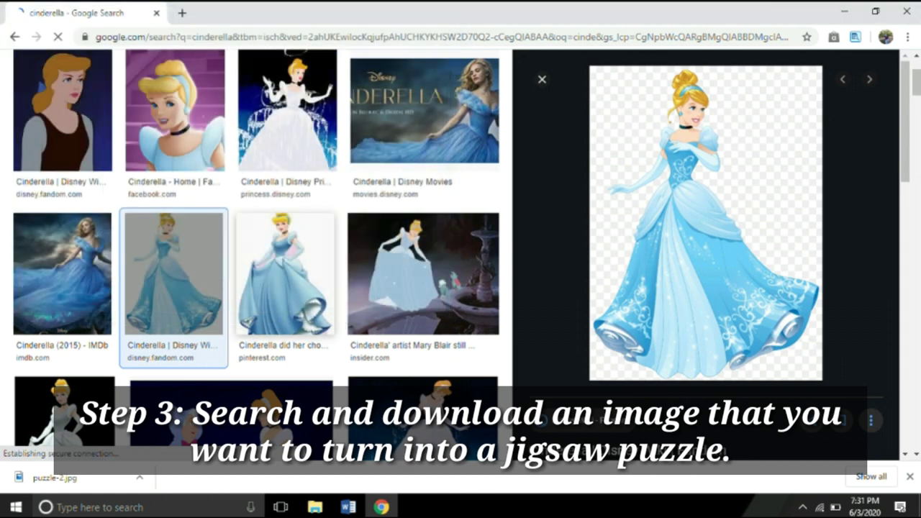
click(285, 273)
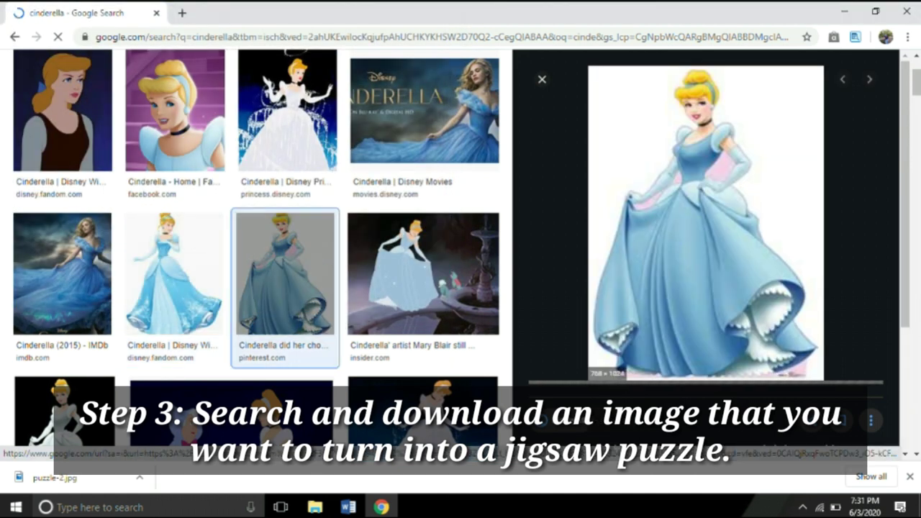
Step: Save the pinterest.com Cinderella picture to Downloads as download (5).jpg, then minimize Chrome
right_click(727, 245)
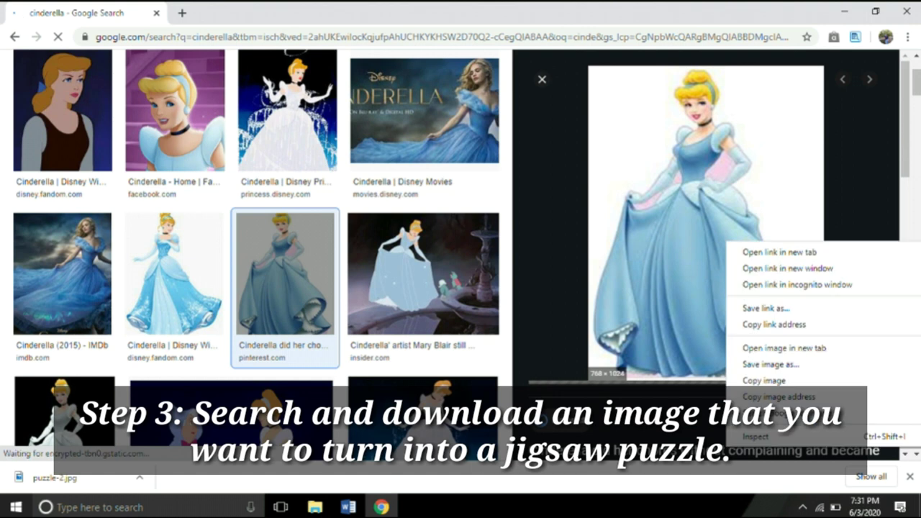
click(766, 364)
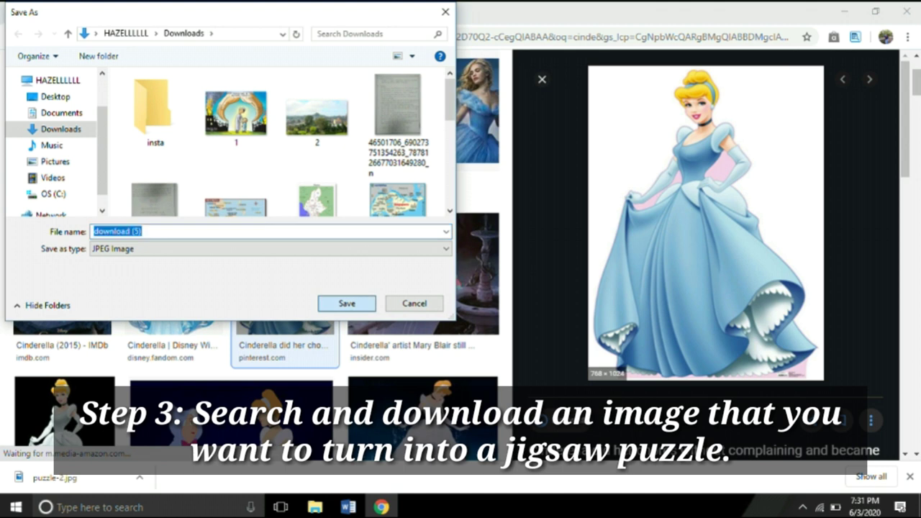
key(Return)
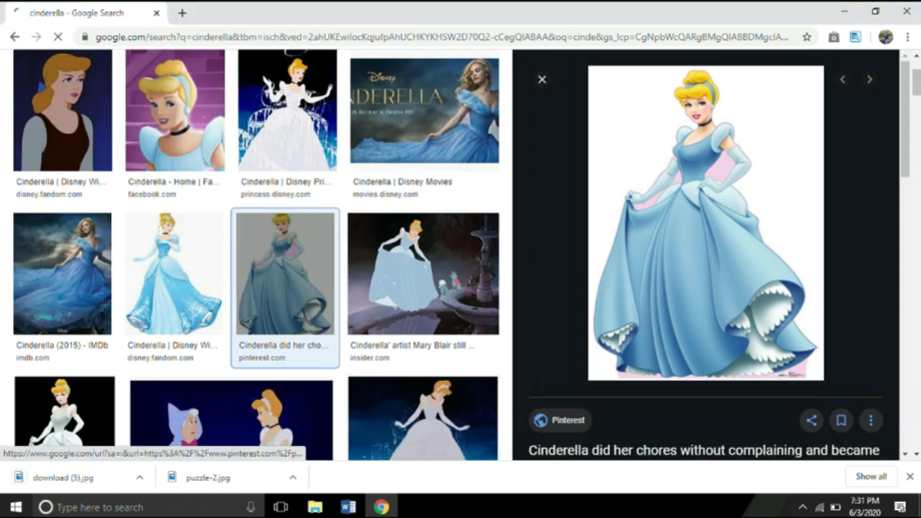
click(844, 11)
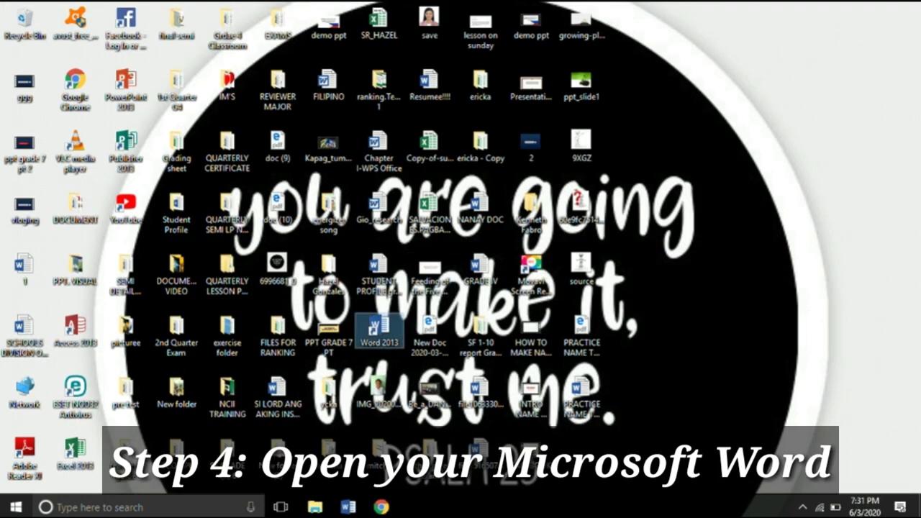
Step: Launch Word 2013, start a blank Document1 and close the Office Activation Wizard
double_click(379, 331)
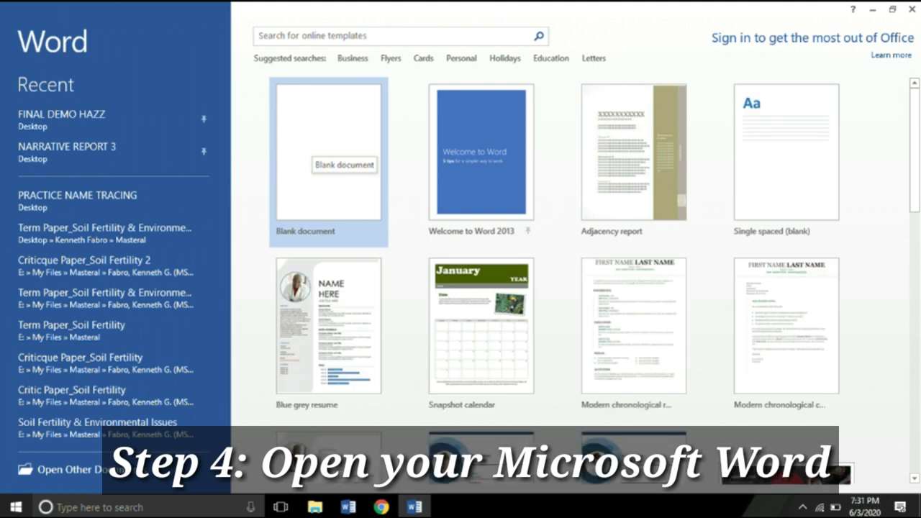
click(327, 153)
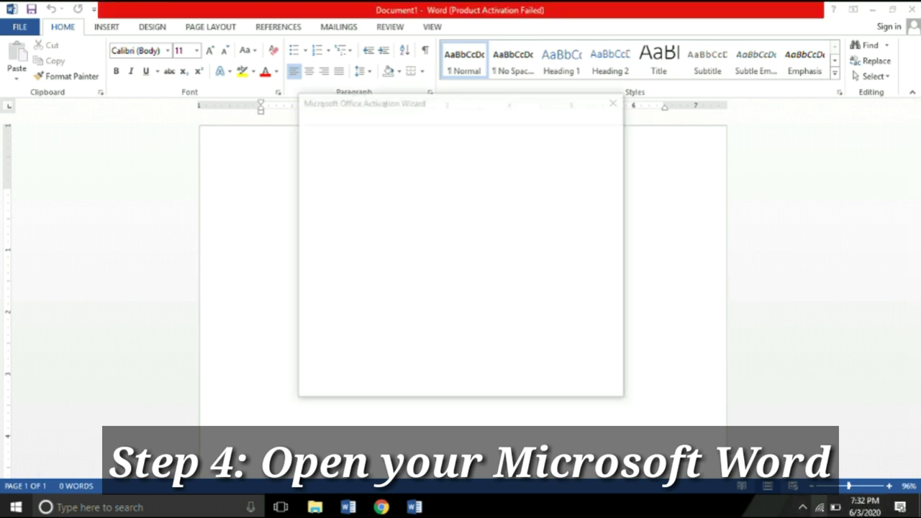
click(820, 507)
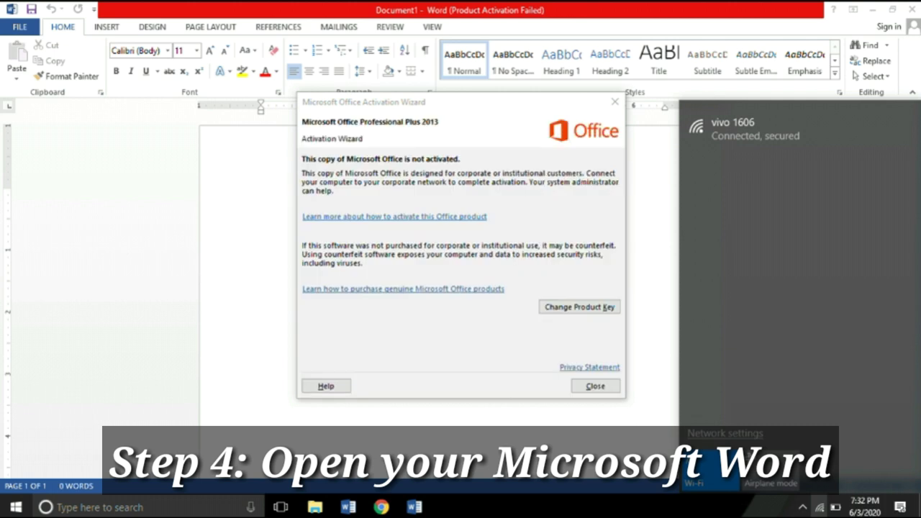
click(595, 386)
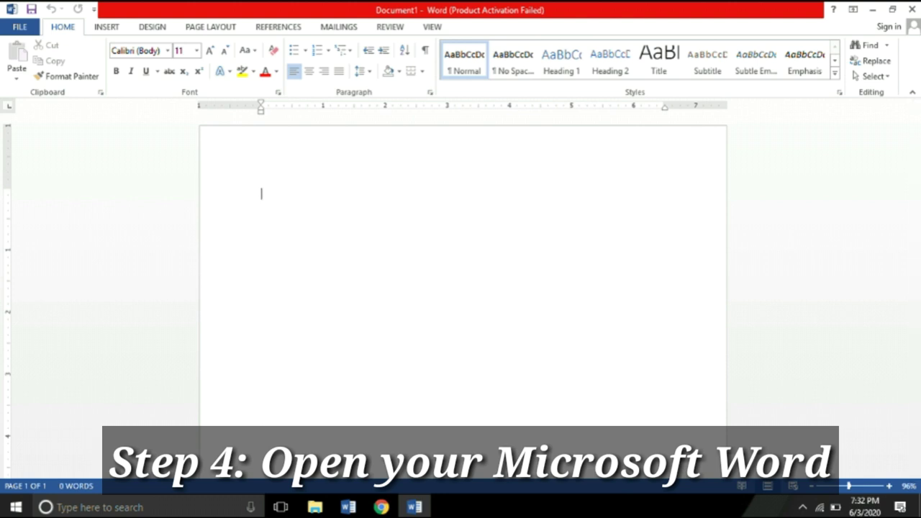
click(803, 507)
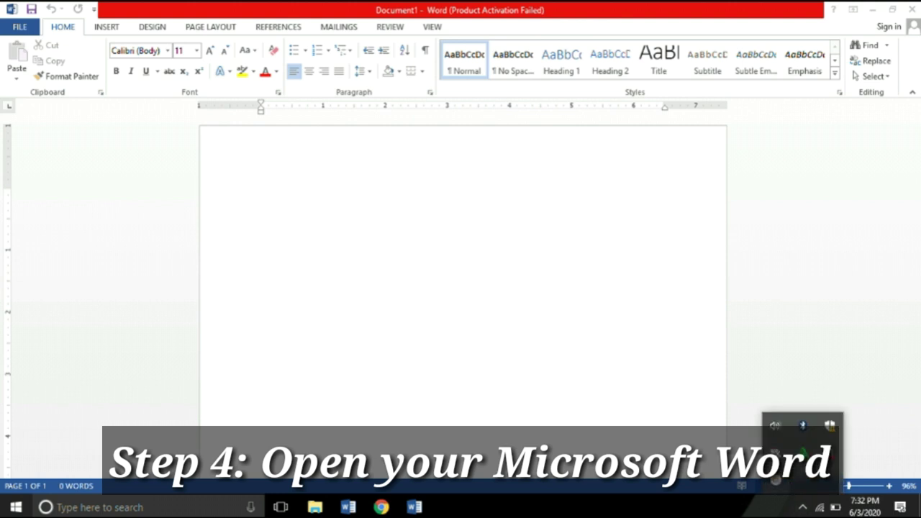
click(776, 481)
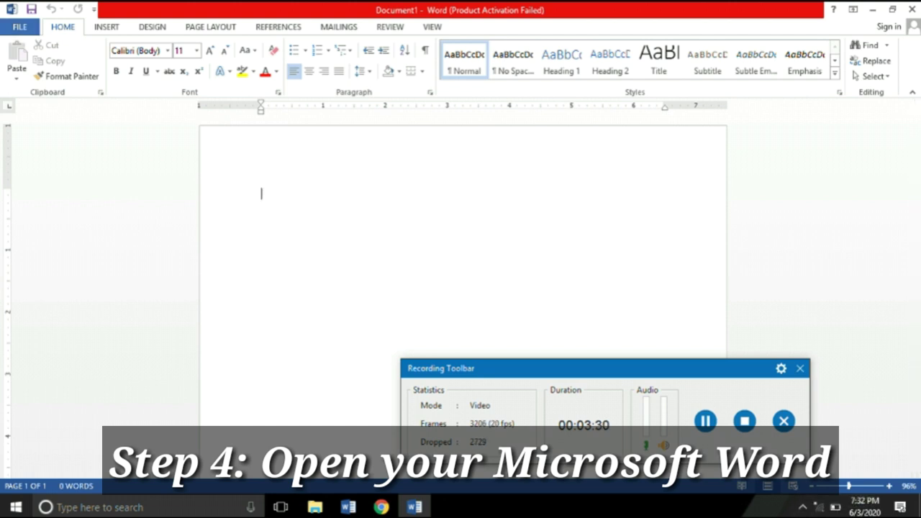
Step: Insert the Cinderella picture download (5) from the Downloads folder into Document1
key(alt+n)
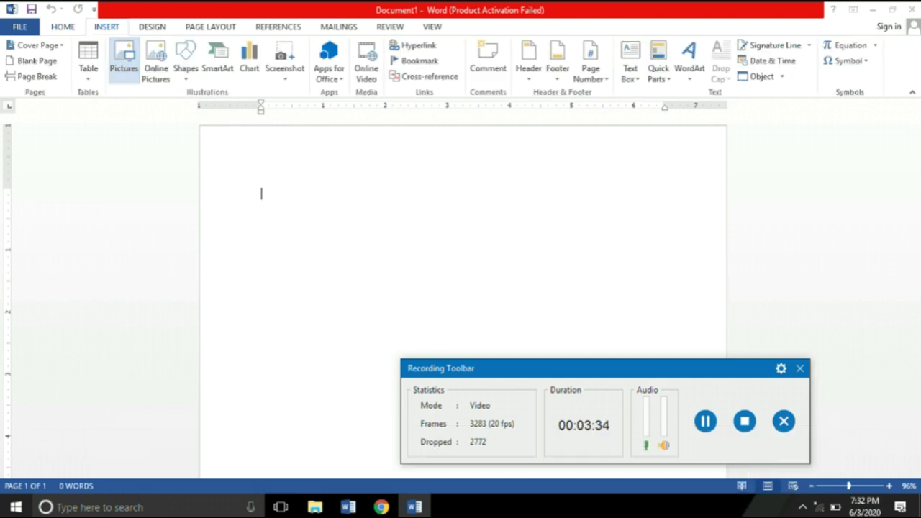
click(124, 61)
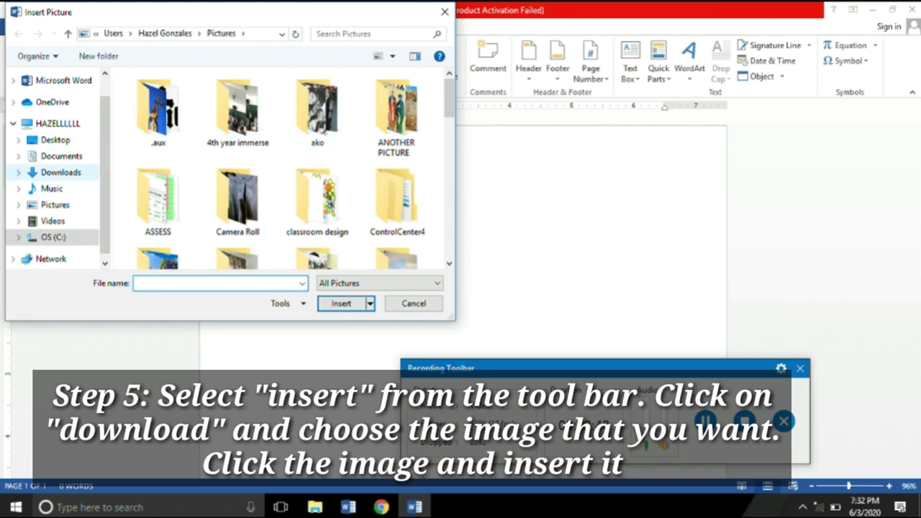
click(60, 172)
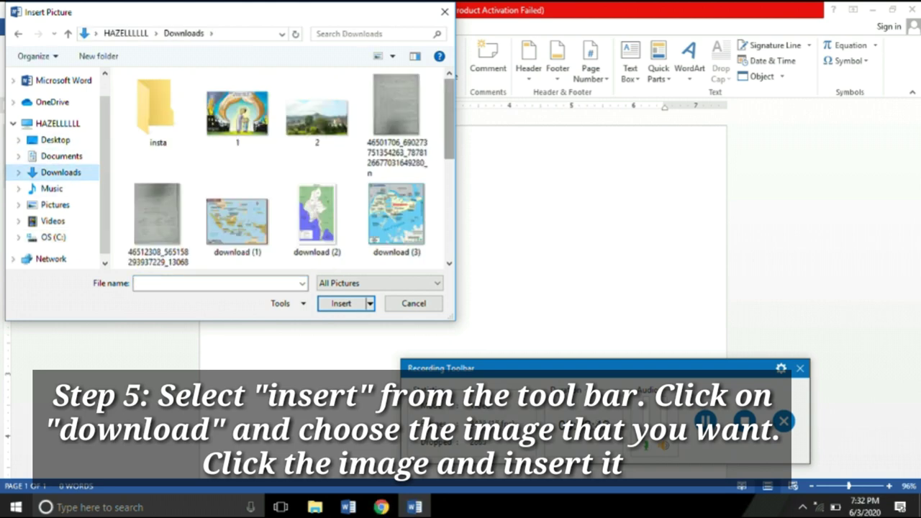
scroll(292, 169, down, 3)
scroll(292, 169, down, 2)
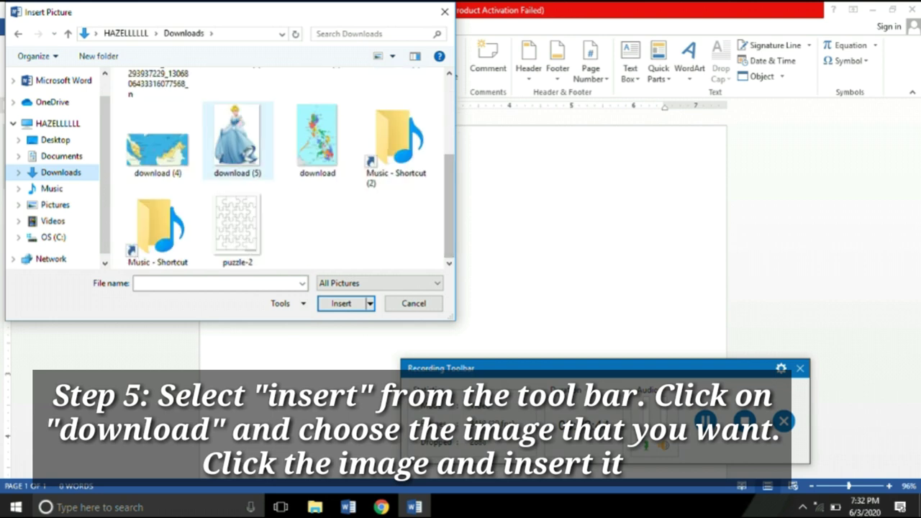
click(238, 140)
click(341, 303)
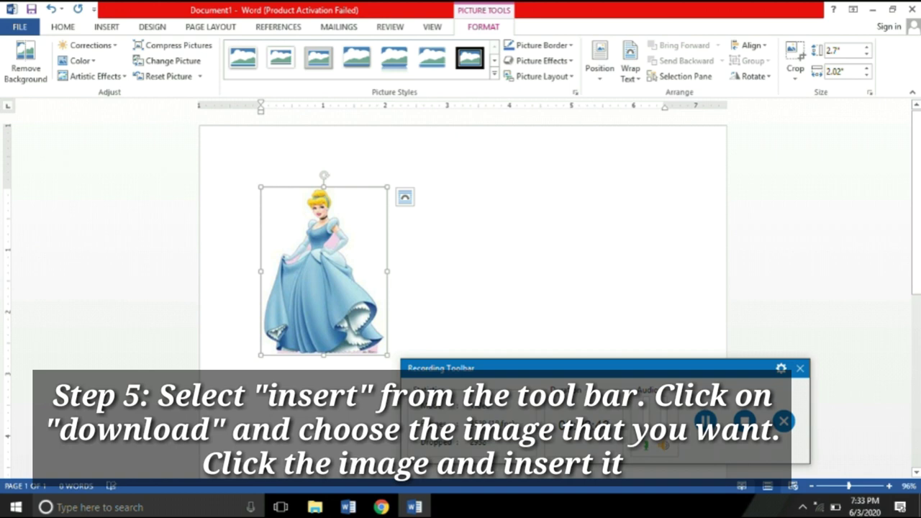
Step: Enlarge the Cinderella picture to 4.02" × 3.01", set it In Front of Text, and nudge it up-left
drag(387, 354, 449, 437)
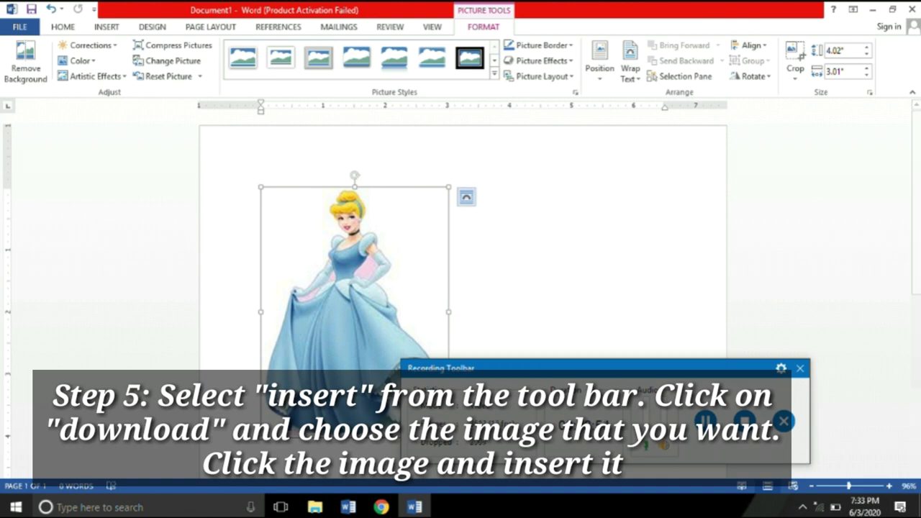
click(466, 196)
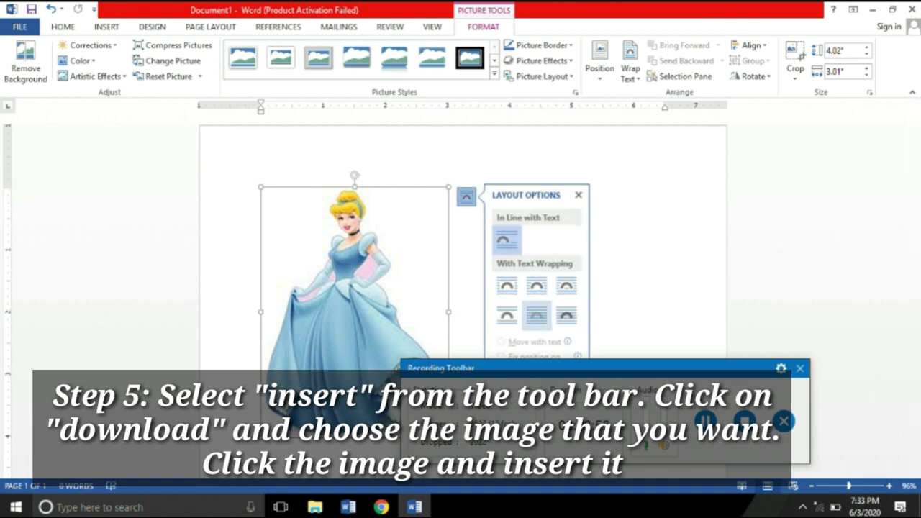
click(567, 315)
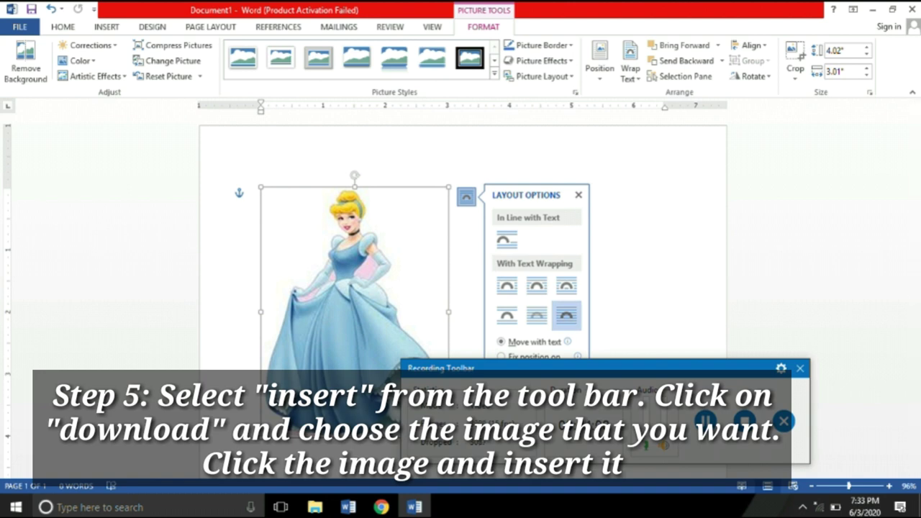
click(578, 194)
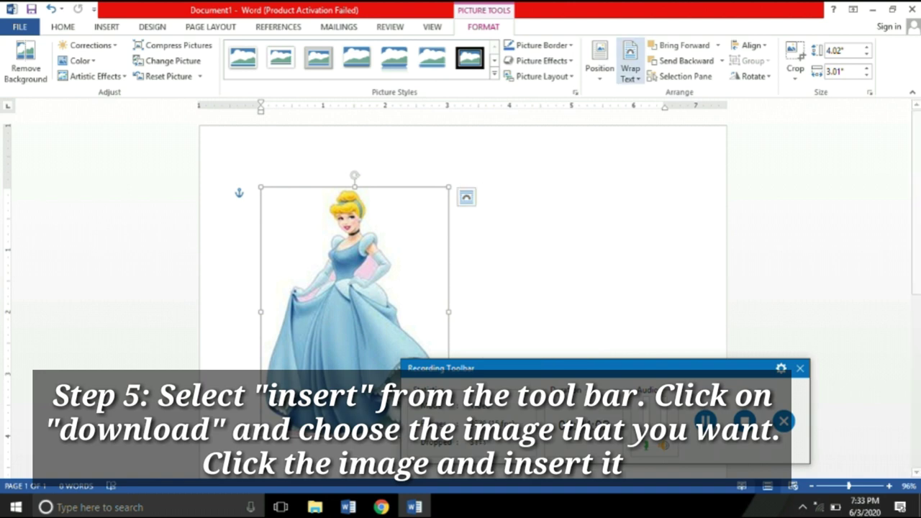
click(630, 72)
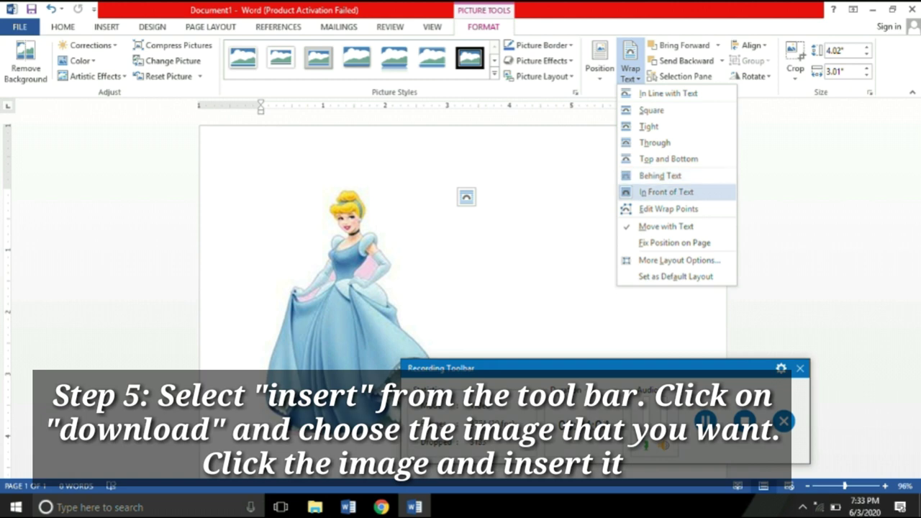
click(666, 191)
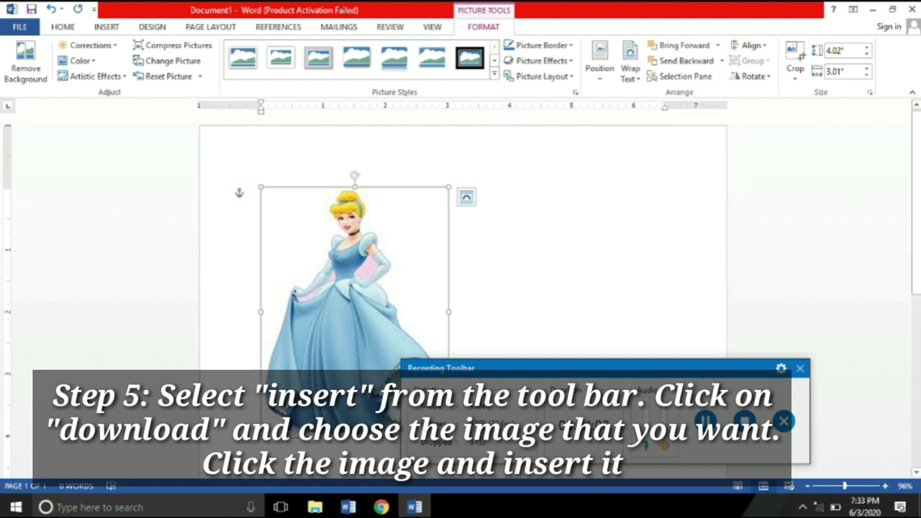
mouse_move(355, 287)
mouse_down()
mouse_move(383, 290)
mouse_move(336, 269)
mouse_up()
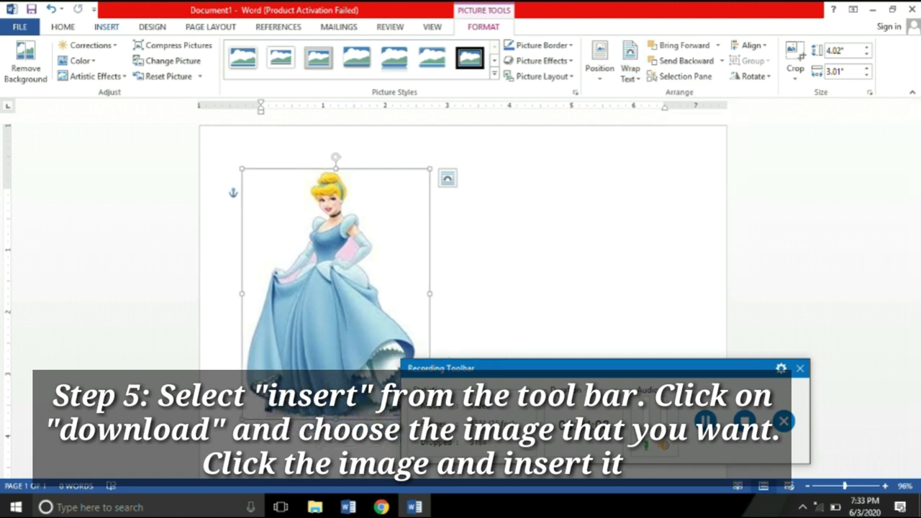
click(106, 27)
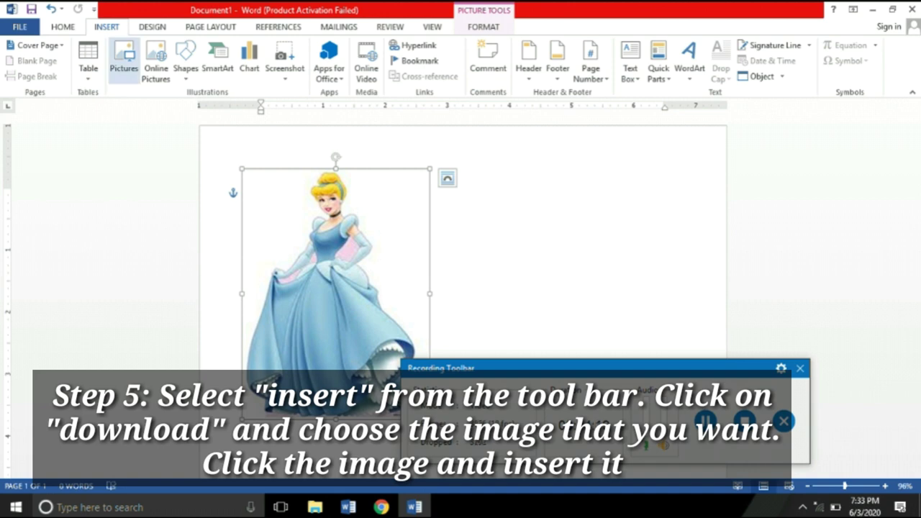
Step: Insert the puzzle-2 outline from Downloads and enlarge it to 4.07" × 3.14"
click(123, 61)
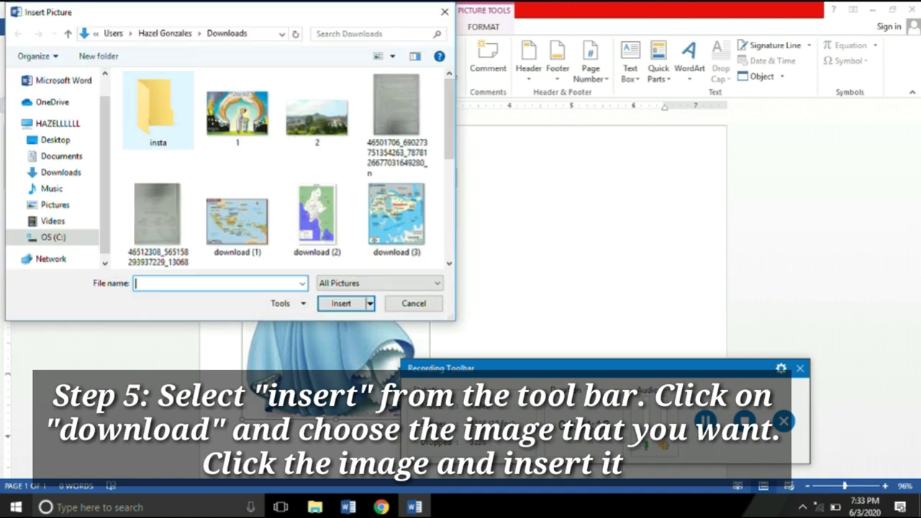
scroll(288, 166, down, 3)
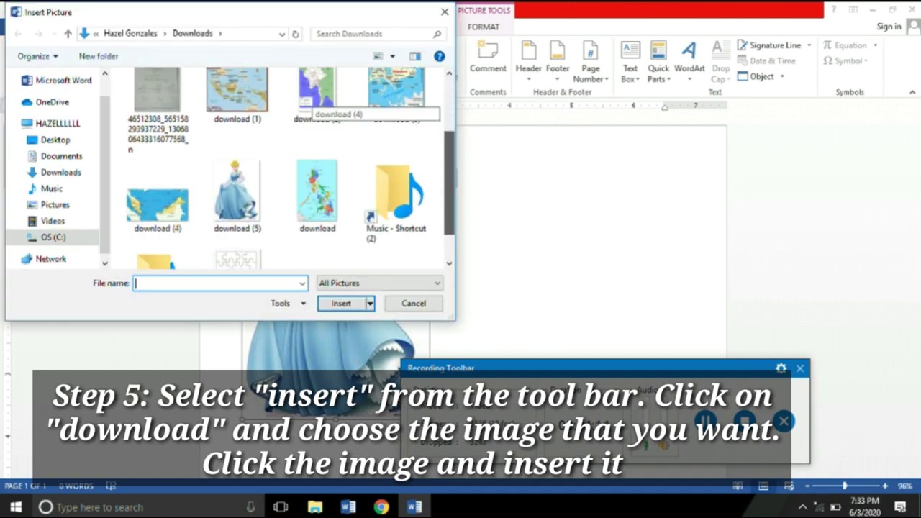
click(237, 228)
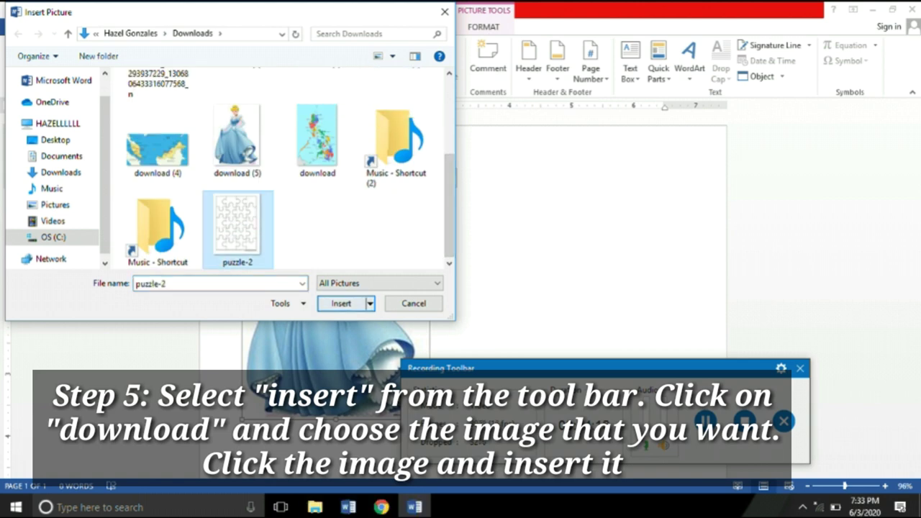
double_click(237, 137)
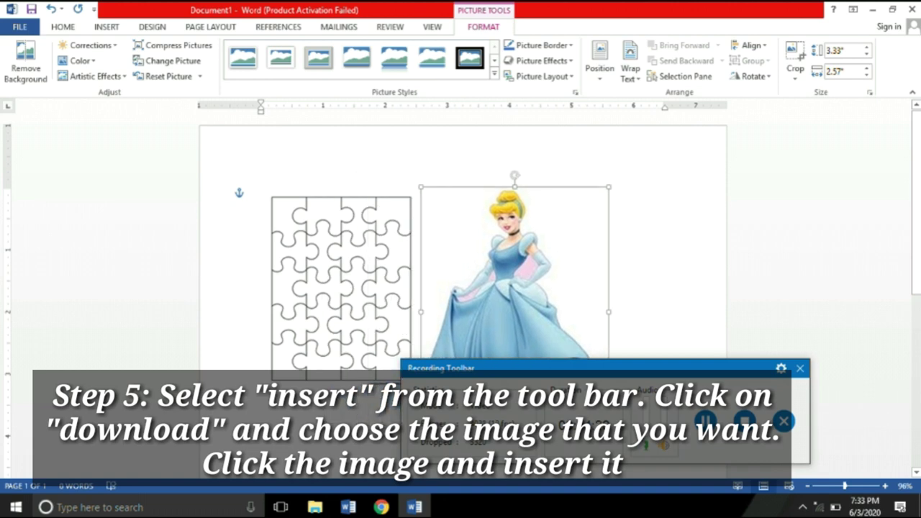
click(341, 288)
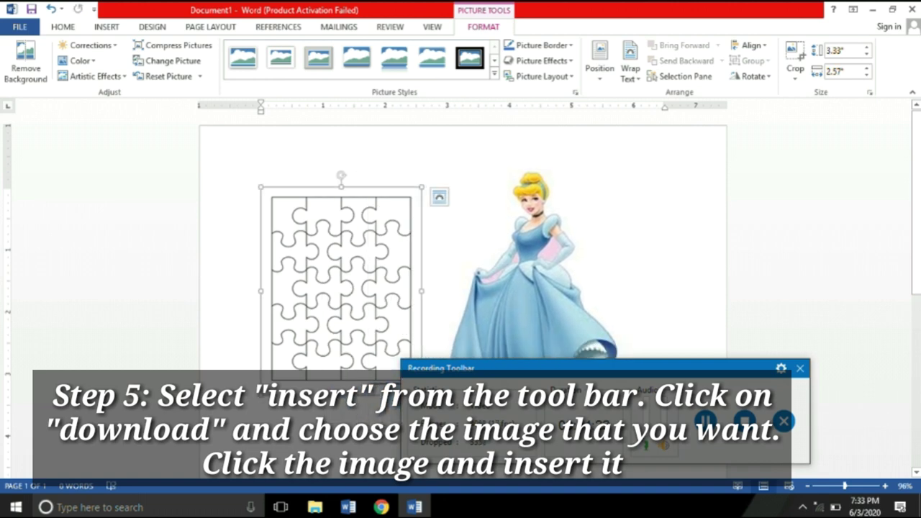
drag(422, 396, 457, 442)
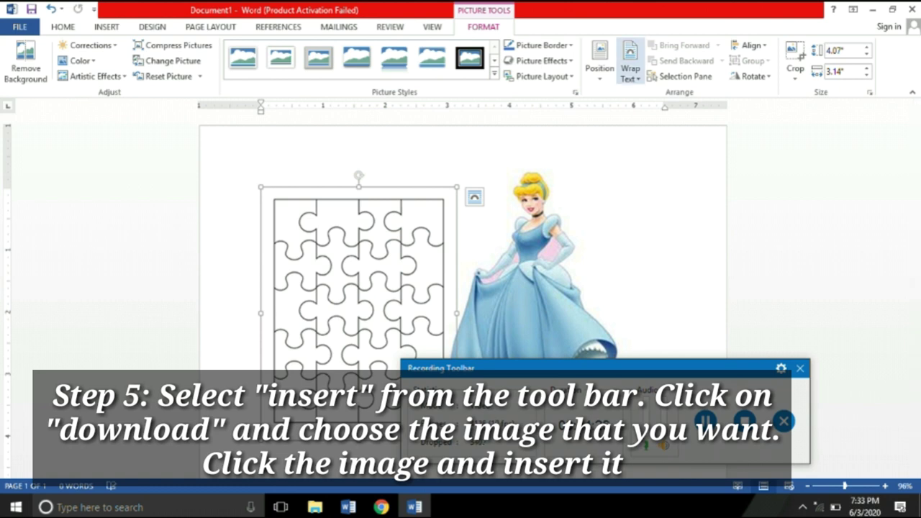
click(630, 69)
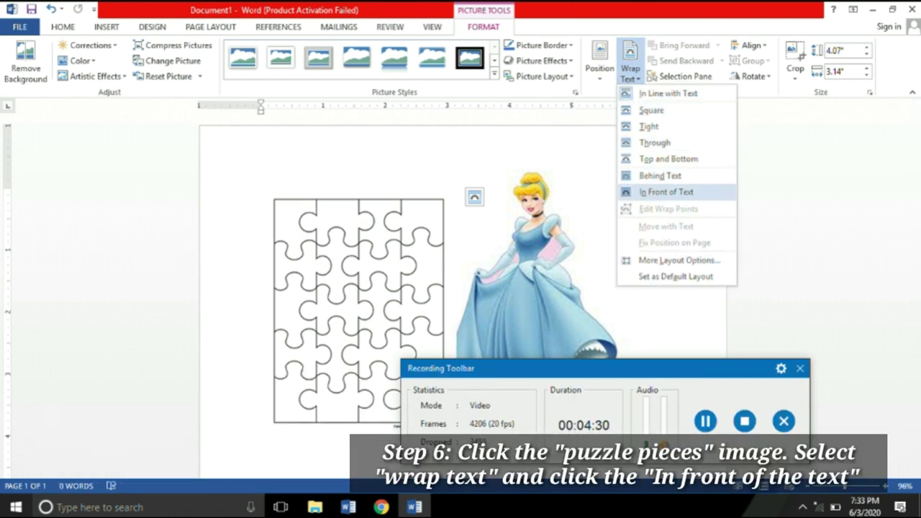
Step: Set the puzzle picture to In Front of Text and the Cinderella picture to Behind Text
click(666, 192)
click(538, 252)
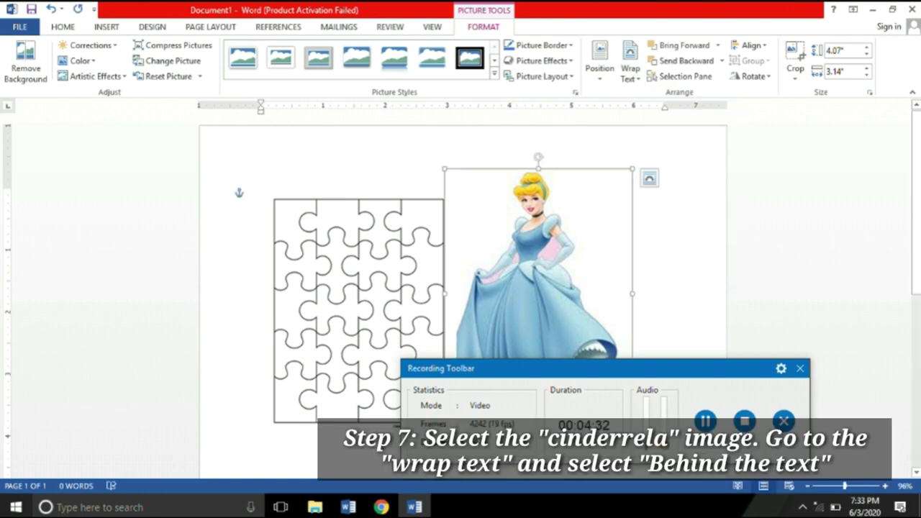
click(631, 68)
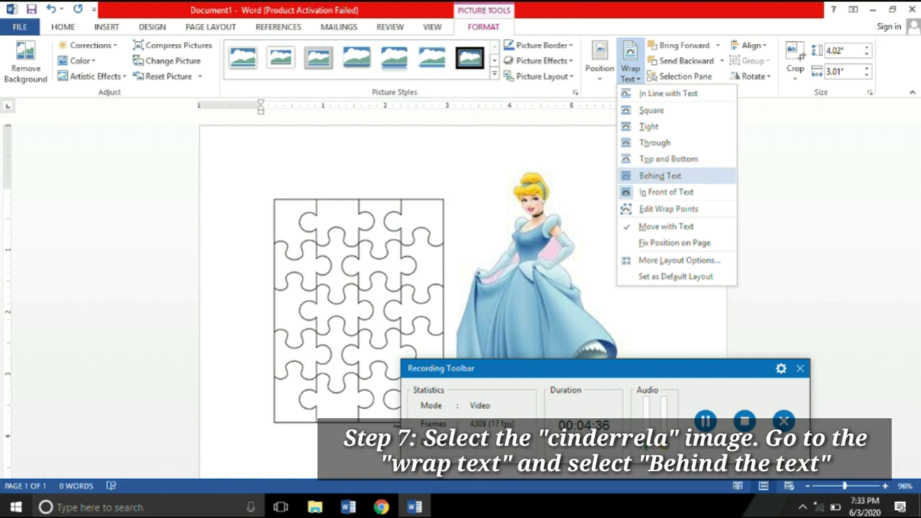
click(660, 175)
Step: Reposition and resize both pictures so the 4.78" × 4.22" puzzle outline covers Cinderella
drag(358, 309, 291, 298)
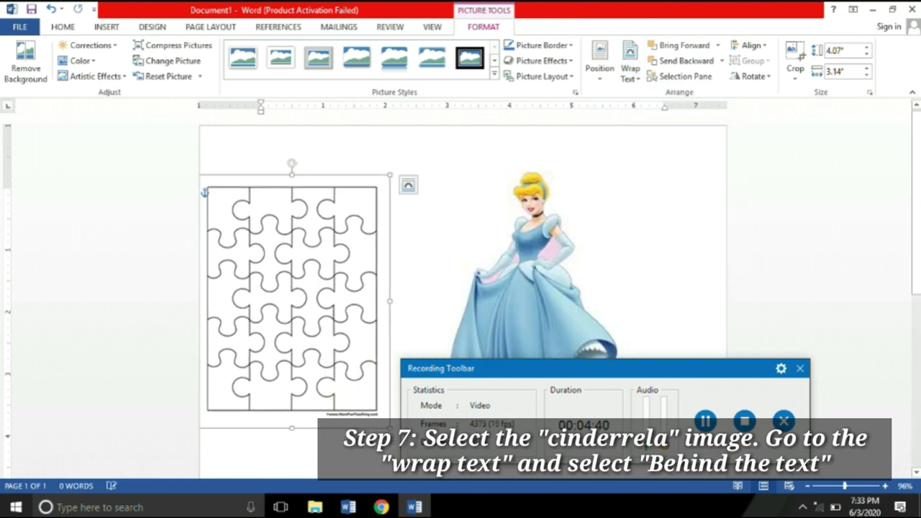
drag(532, 273, 471, 266)
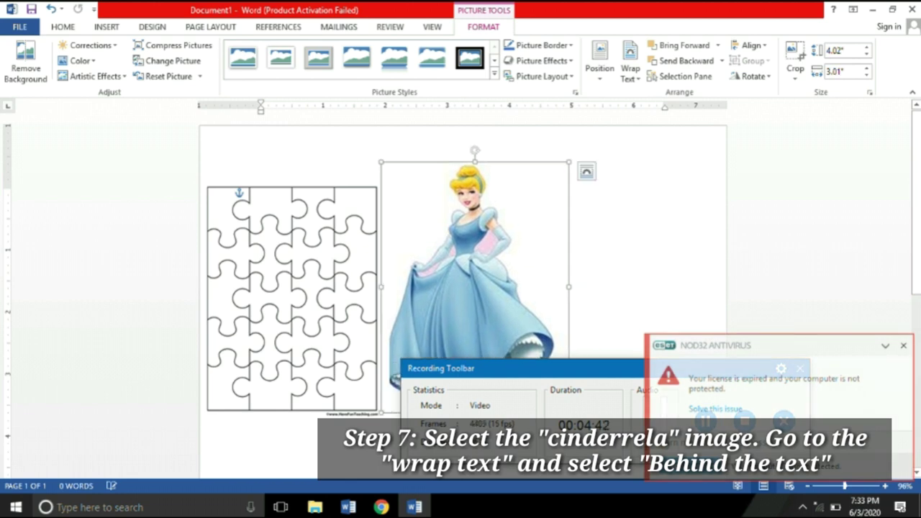
drag(288, 216, 330, 189)
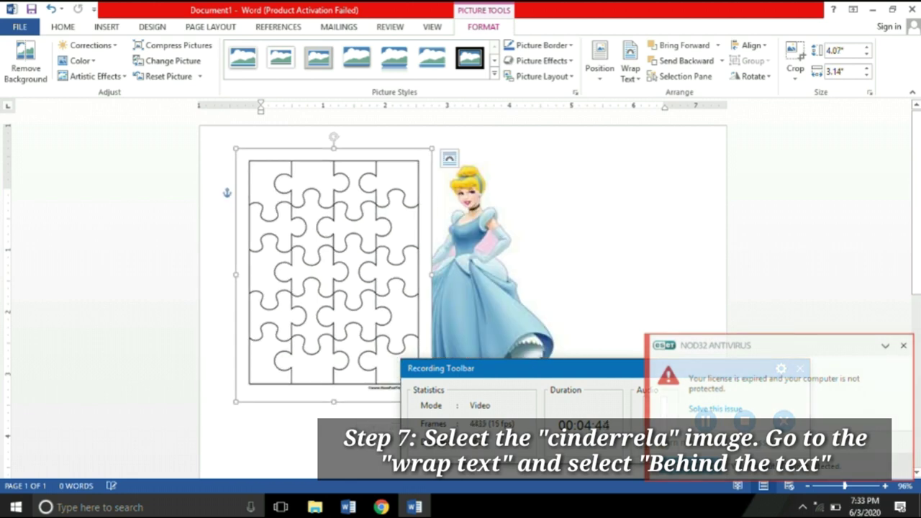
click(489, 274)
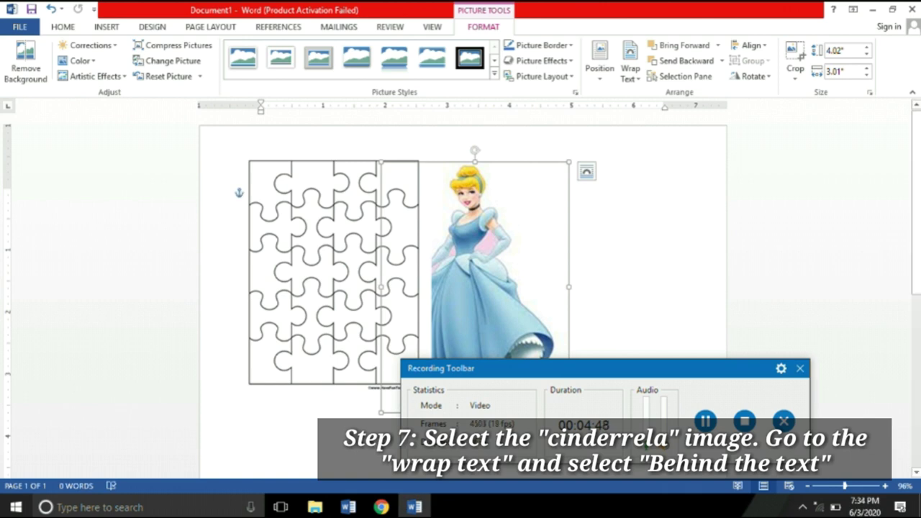
drag(381, 412, 341, 464)
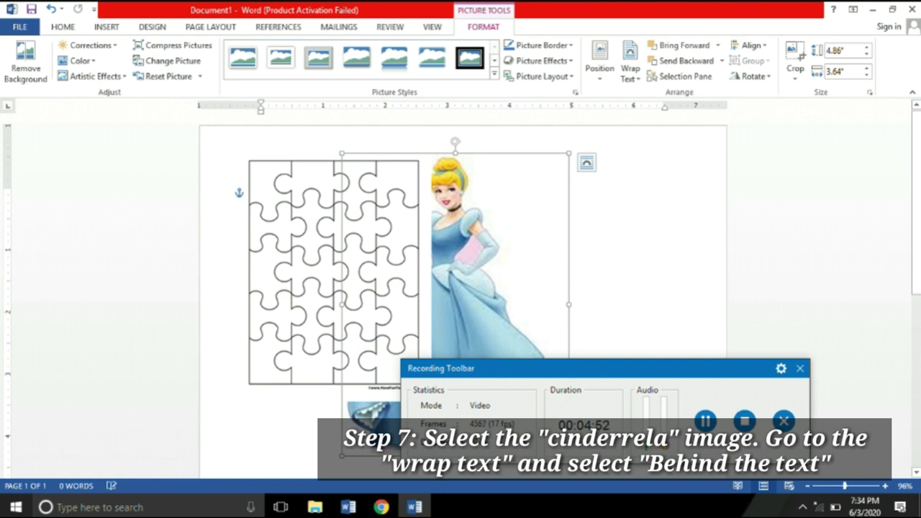
drag(334, 273, 450, 278)
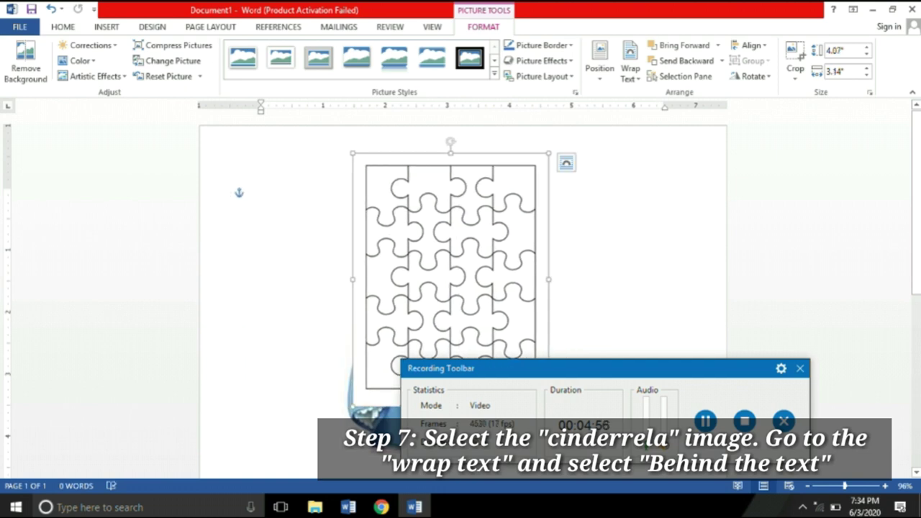
mouse_move(352, 405)
mouse_down()
mouse_move(287, 447)
mouse_move(319, 408)
mouse_up()
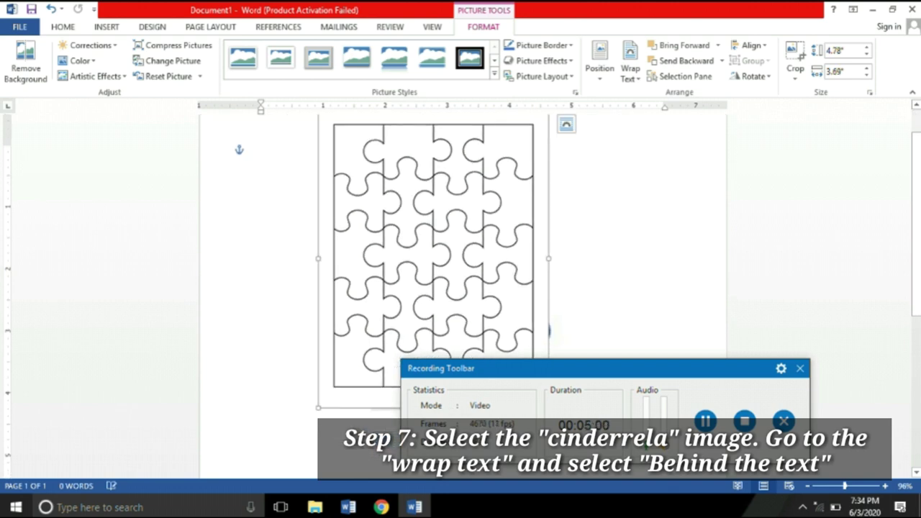
drag(548, 257, 580, 257)
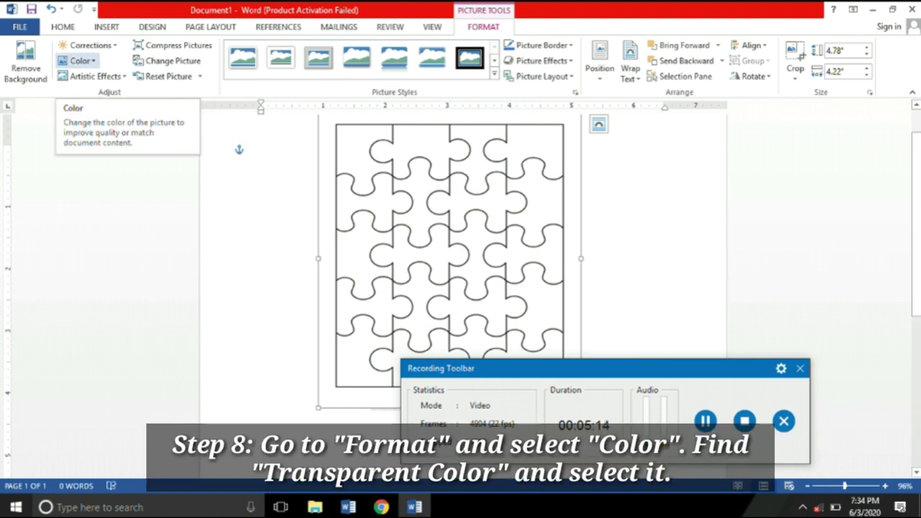
Step: Apply Set Transparent Color to the puzzle's white background so Cinderella shows through
click(79, 60)
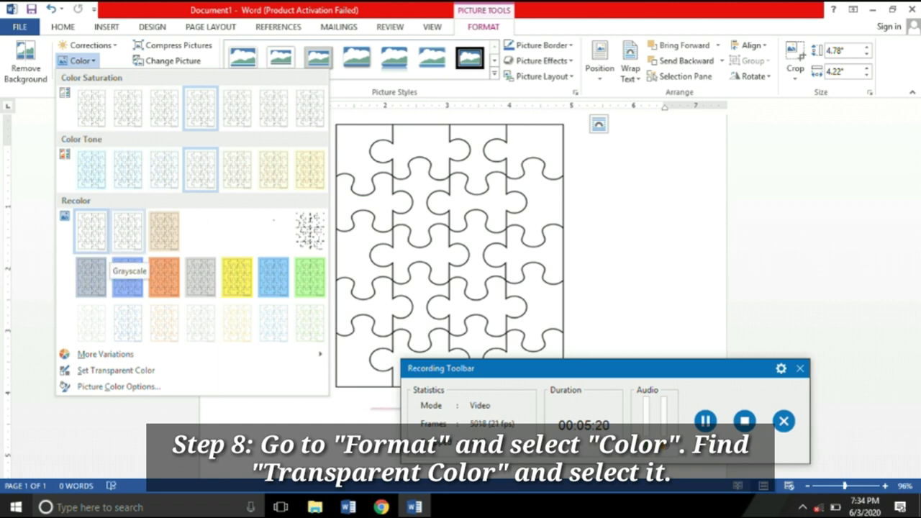
click(115, 369)
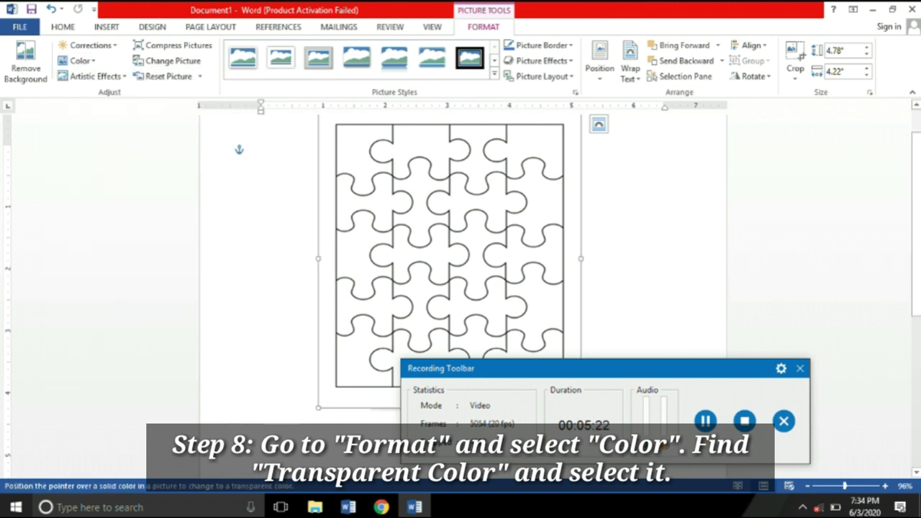
click(417, 144)
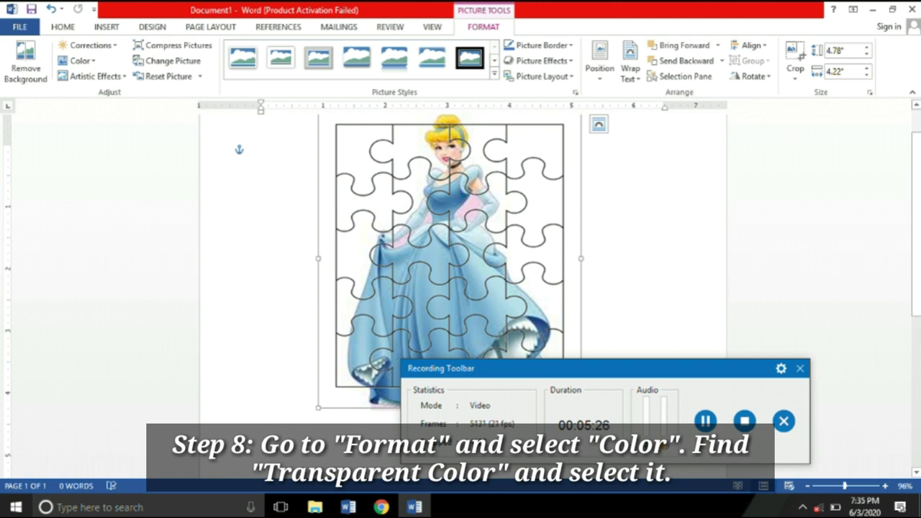
Step: Enlarge the Cinderella picture from its corner and shift it slightly right and up
click(261, 149)
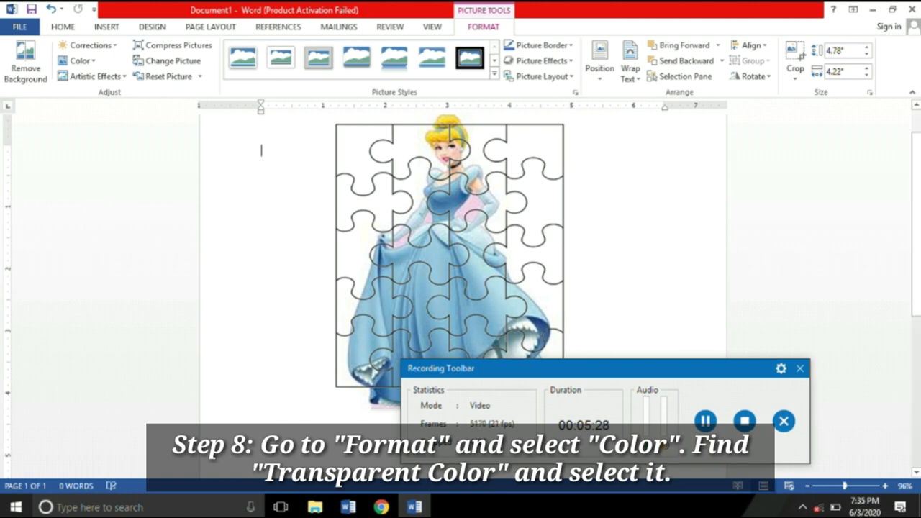
click(450, 252)
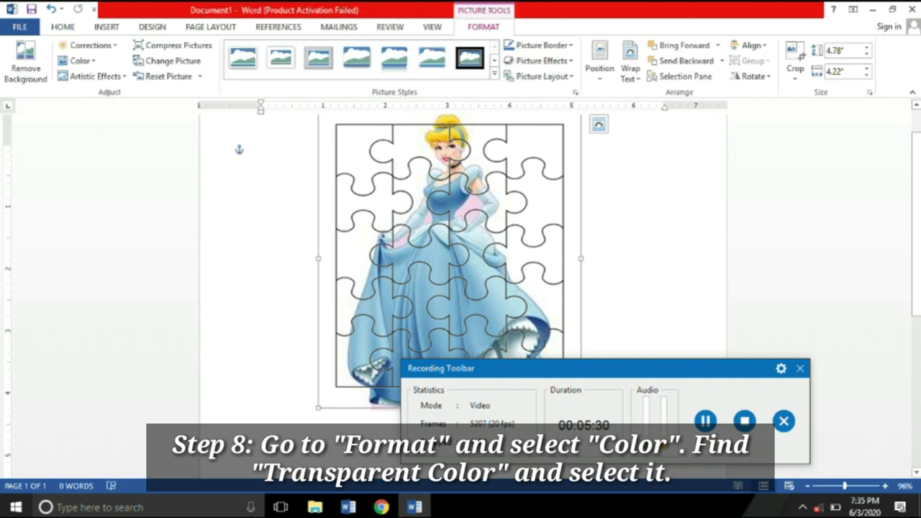
drag(318, 408, 288, 440)
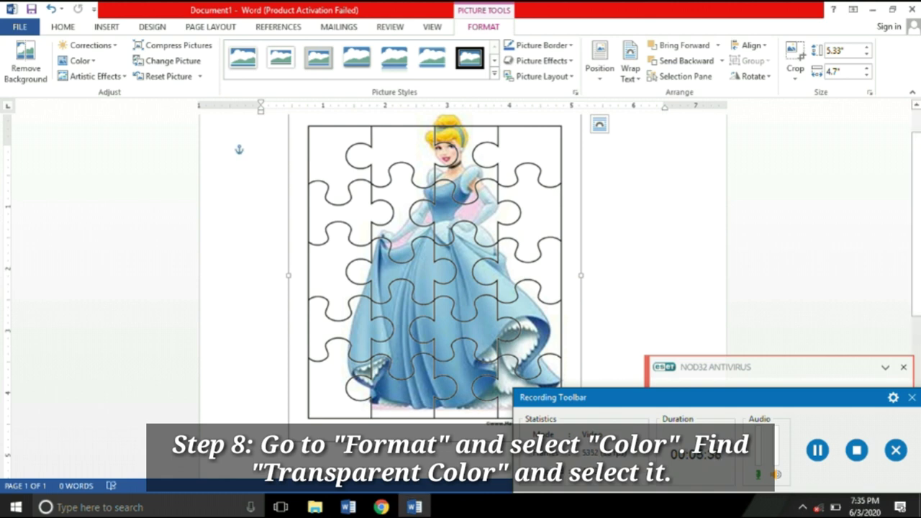
drag(435, 272, 463, 268)
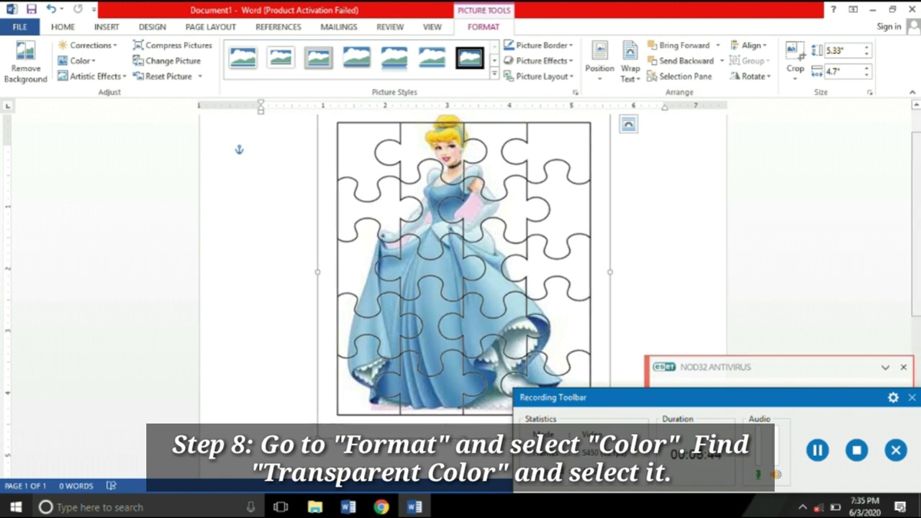
Step: Nudge the jigsaw outline up over Cinderella and widen it leftward to 5.72 inches
scroll(460, 288, up, 1)
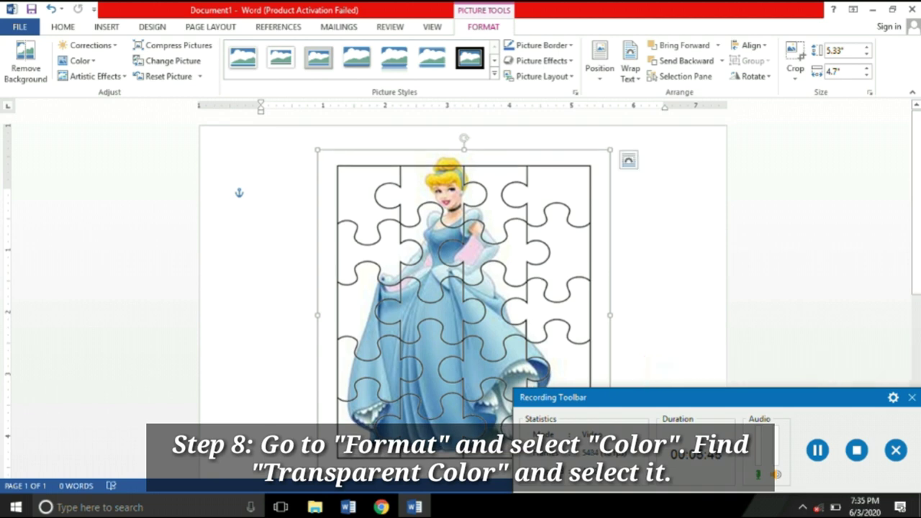
key(Up)
key(Up)
key(Up)
key(Up)
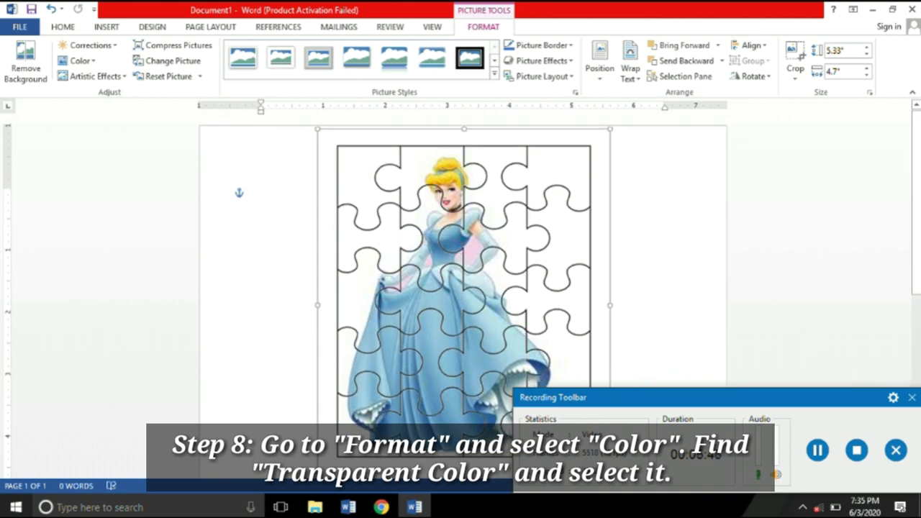
key(Up)
key(Up)
key(Up)
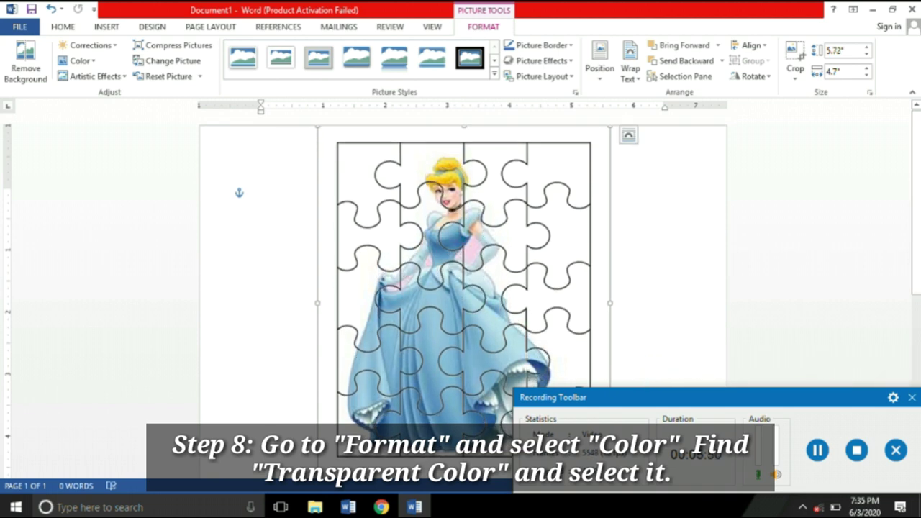
drag(318, 303, 284, 303)
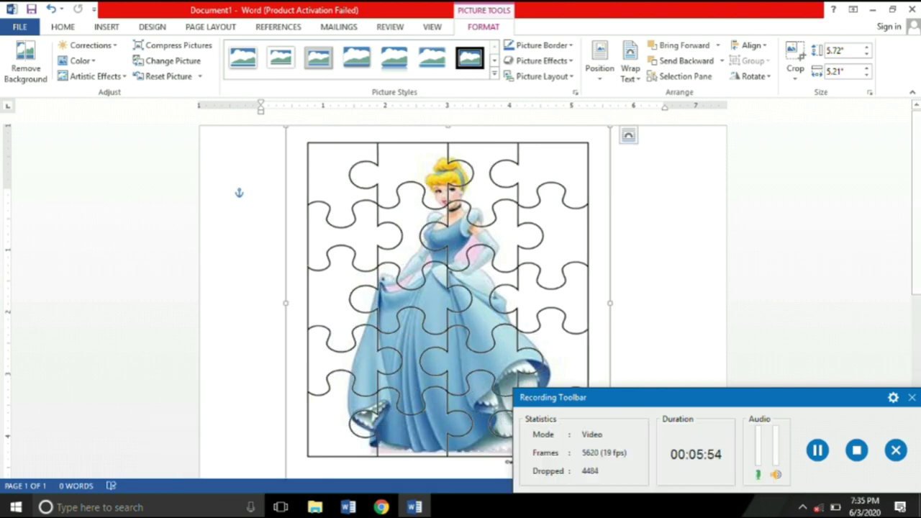
Step: Drag the jigsaw outline's bottom edge down so it is 6.28 inches tall
scroll(461, 288, down, 3)
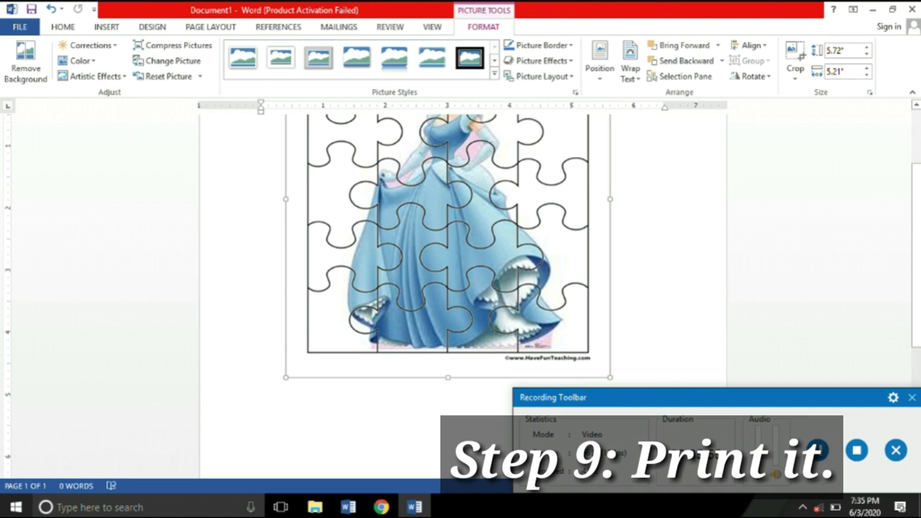
drag(448, 377, 448, 412)
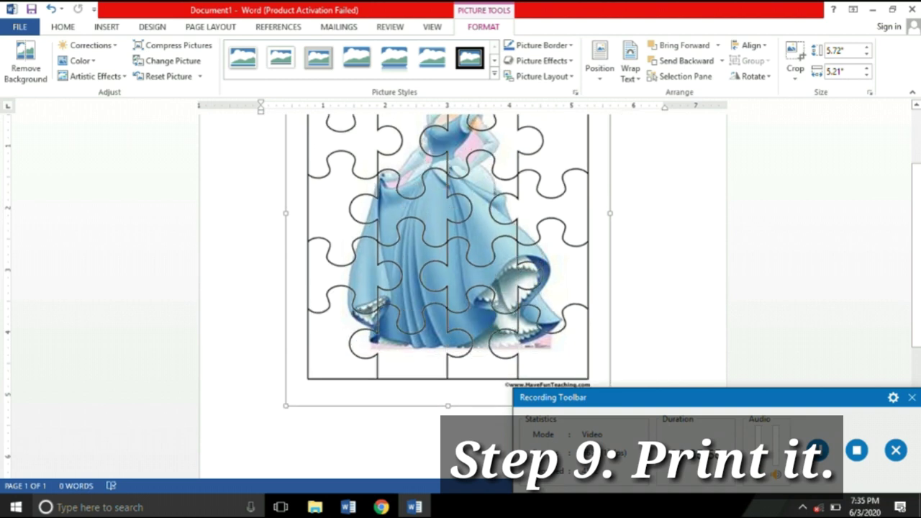
scroll(508, 390, up, 3)
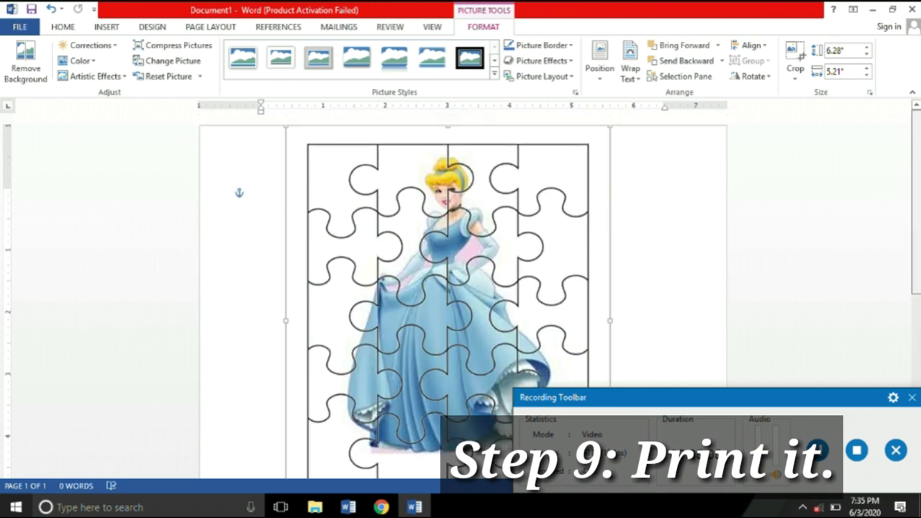